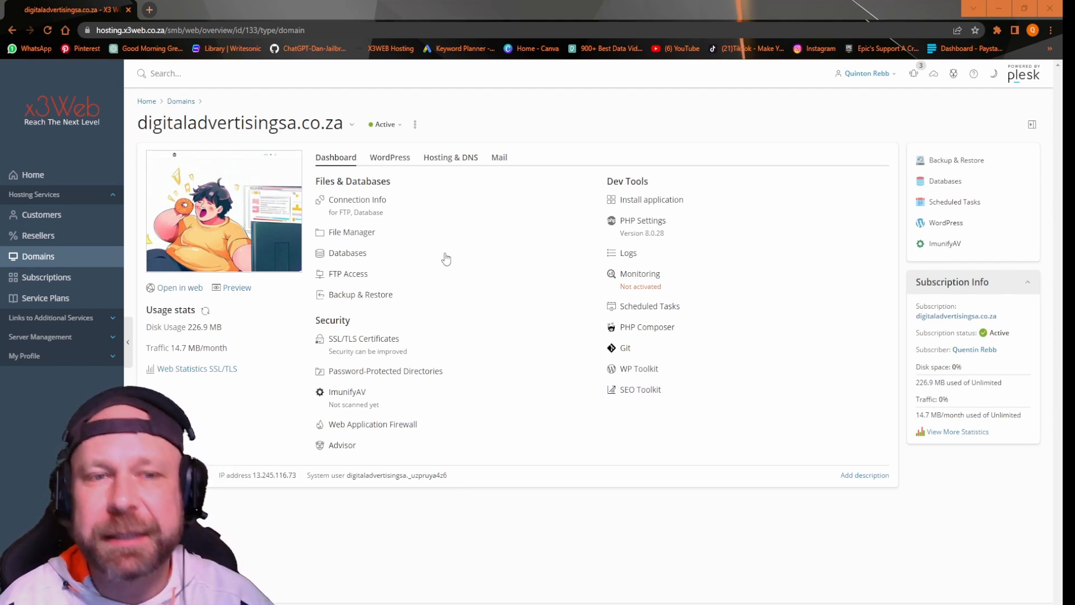
Step: Open a blank Create Email Address form under Mail Accounts for digitaladvertisingsa.co.za
click(500, 159)
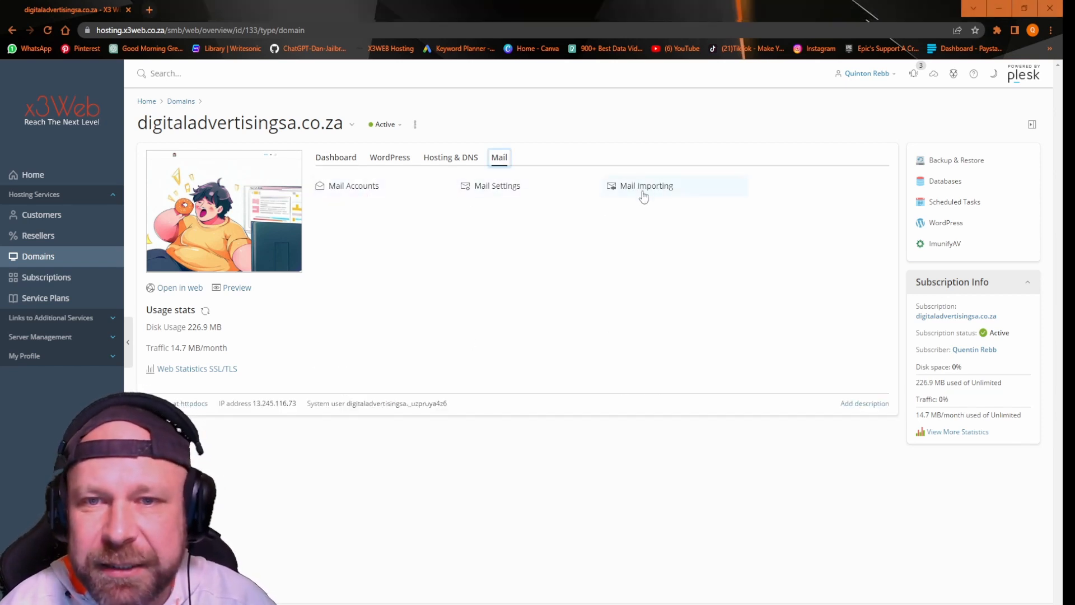
click(360, 191)
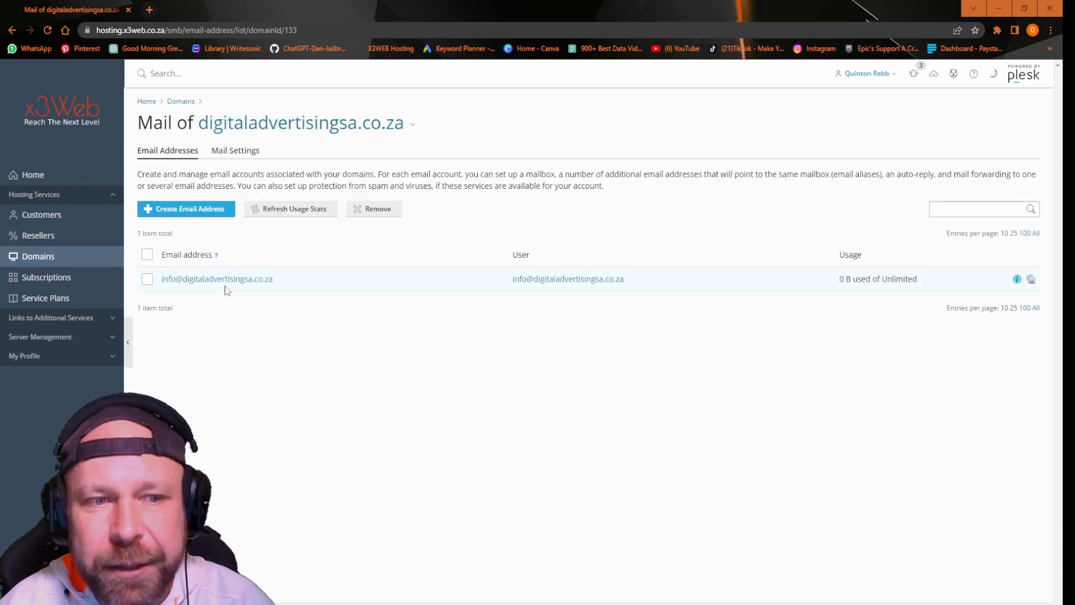
click(180, 211)
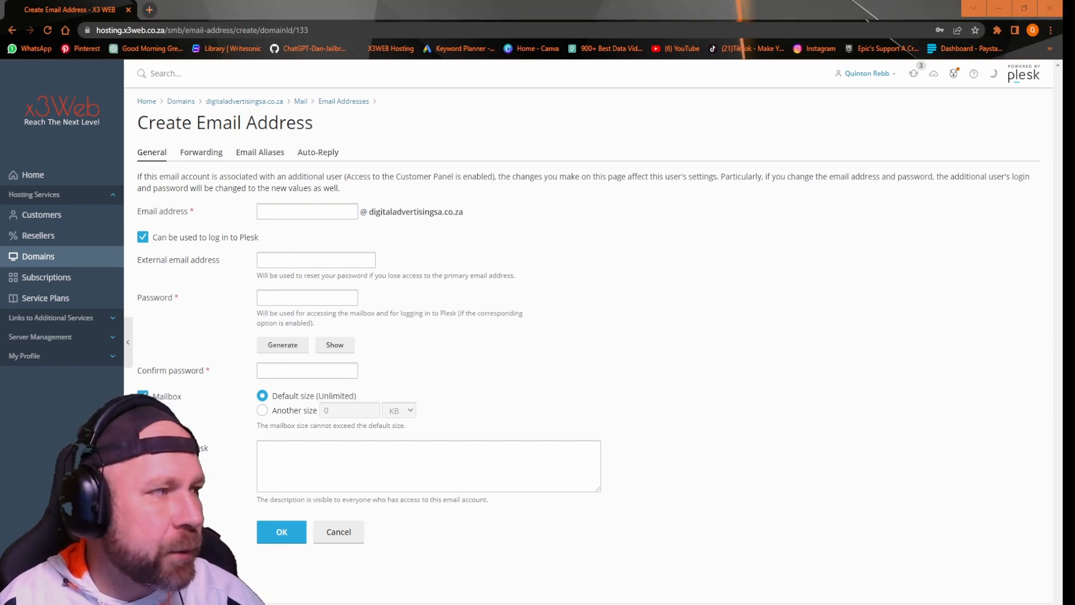
drag(613, 177, 741, 119)
click(309, 208)
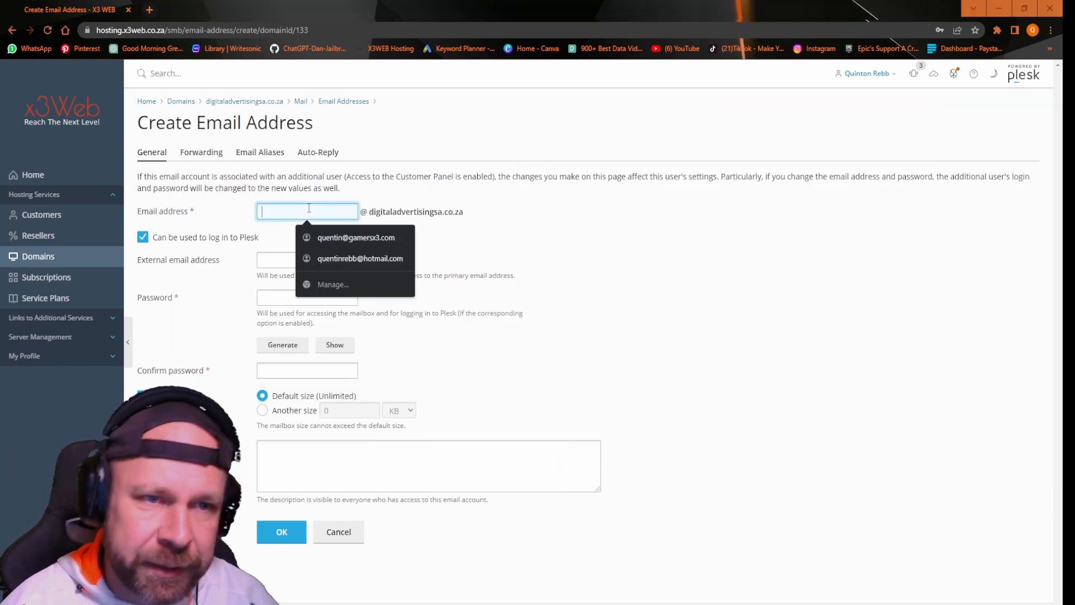
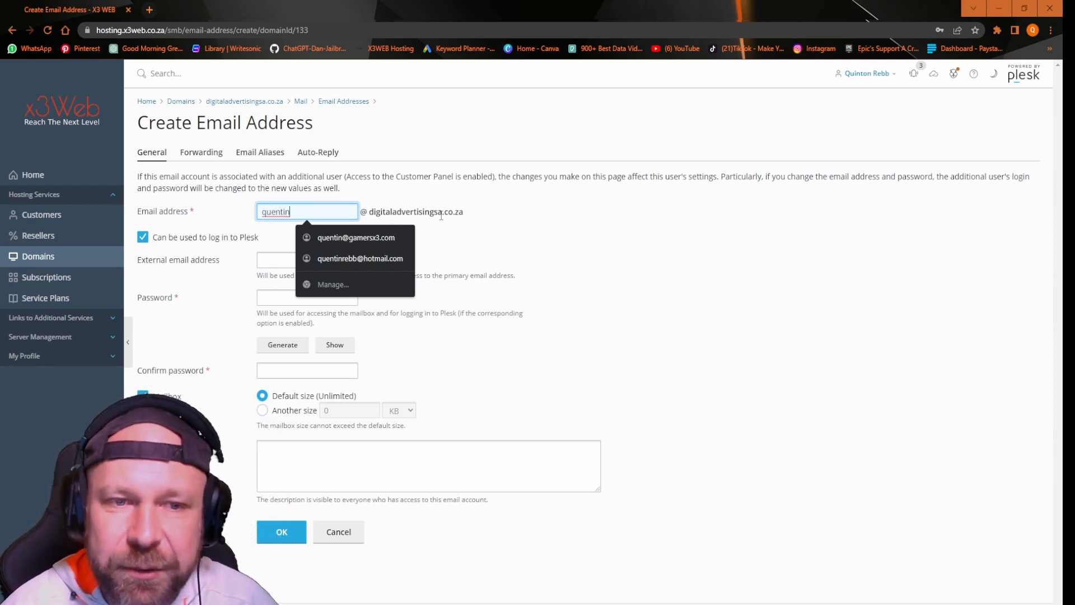
click(490, 237)
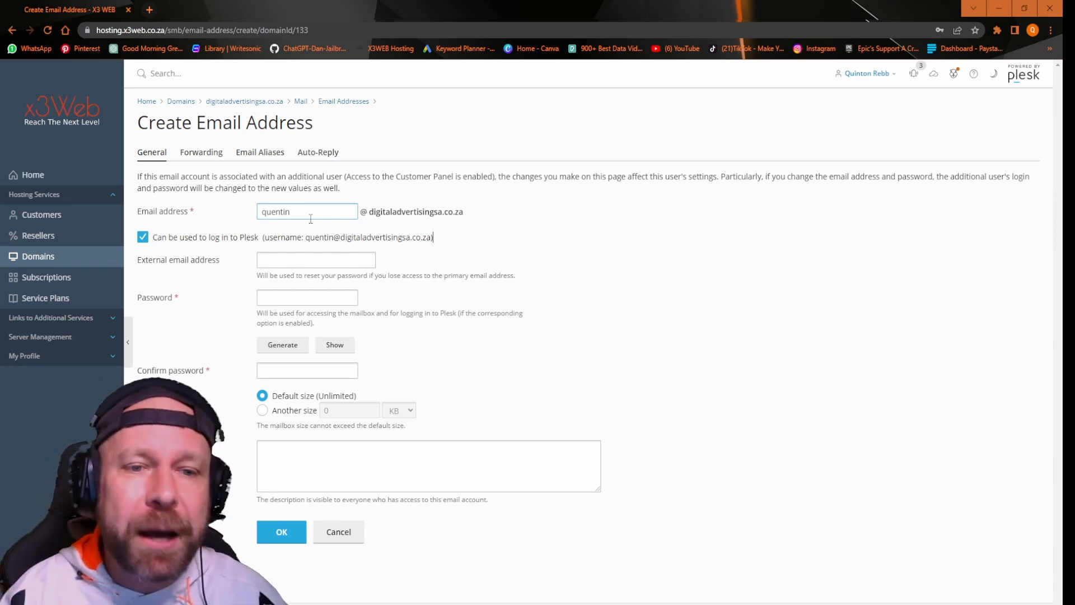
click(291, 264)
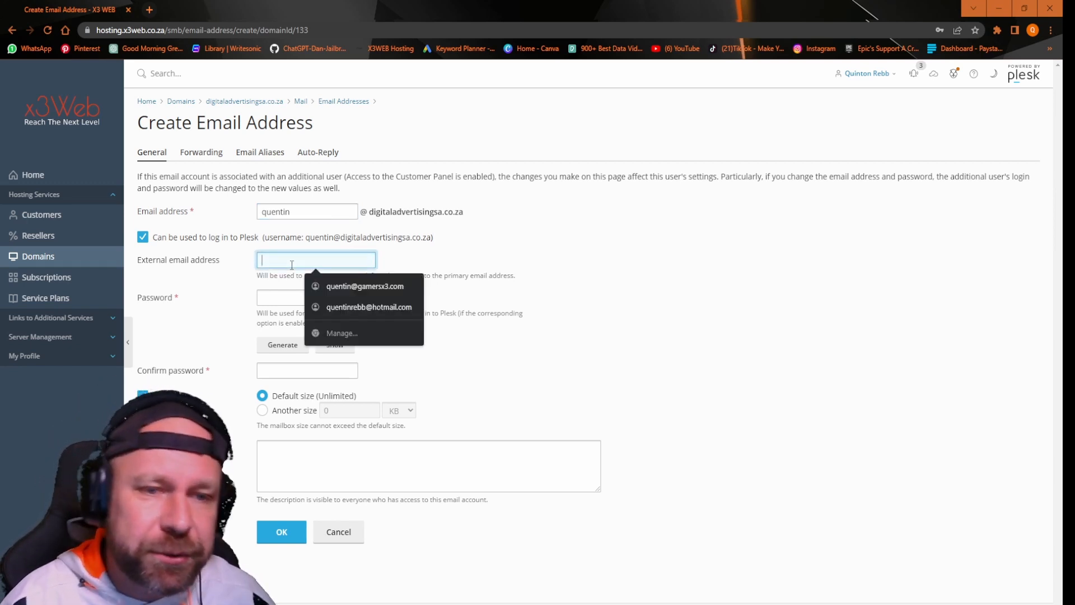
click(342, 290)
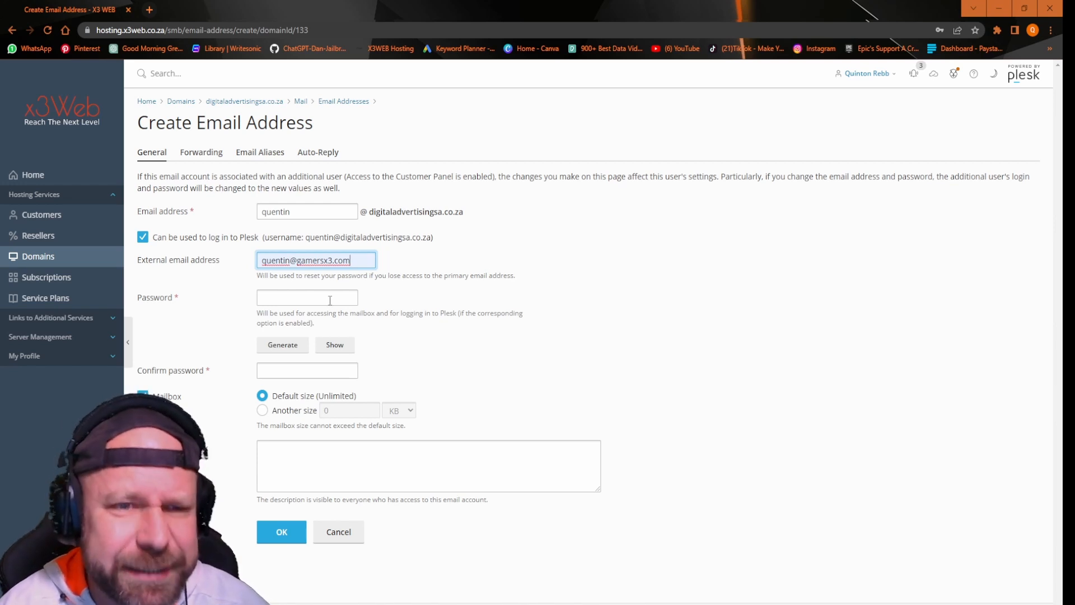
Step: Generate a strong password, show it as plain text and select it
click(283, 344)
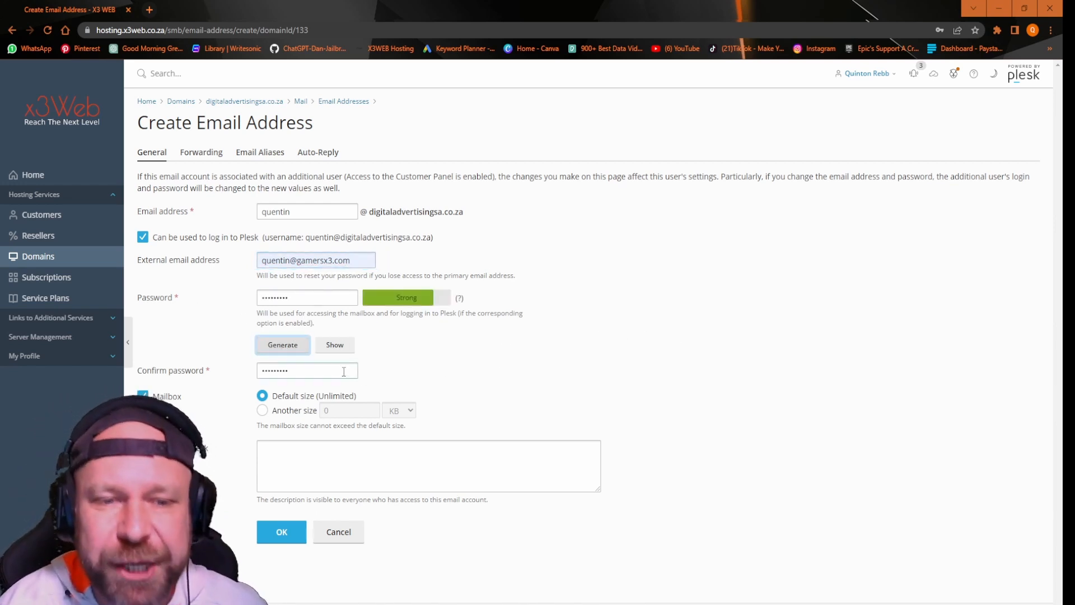
click(334, 350)
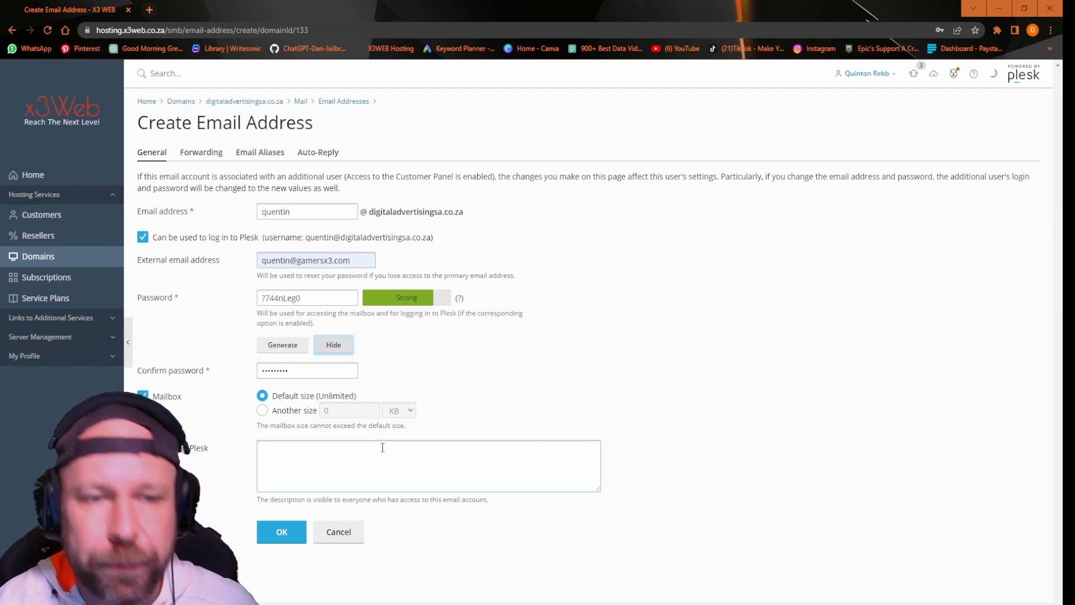
triple_click(283, 297)
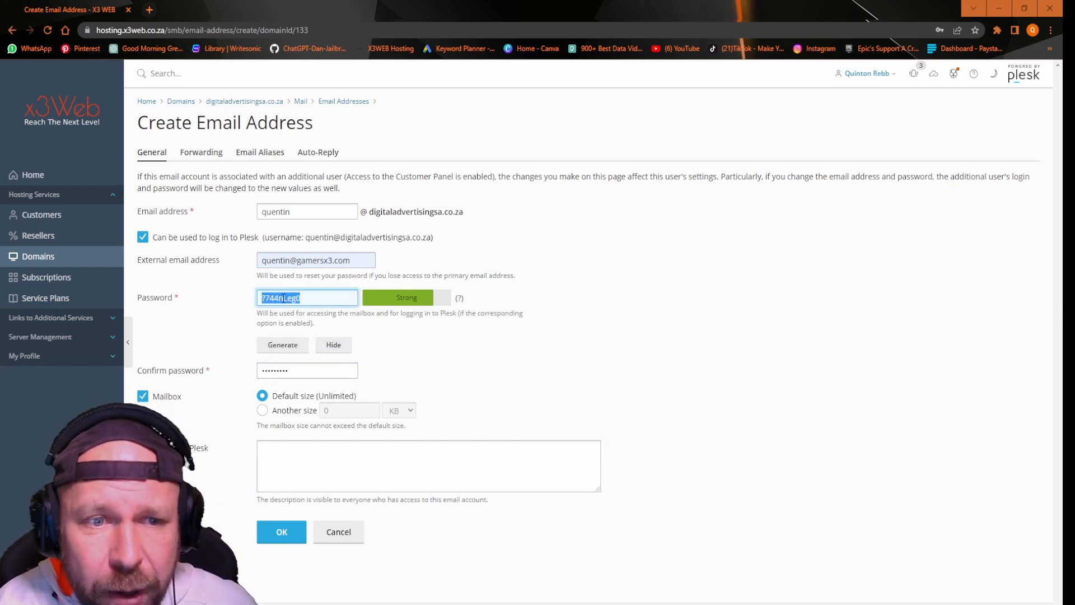
Step: Copy the generated password and paste it into the blank WordPad document
right_click(283, 297)
click(309, 339)
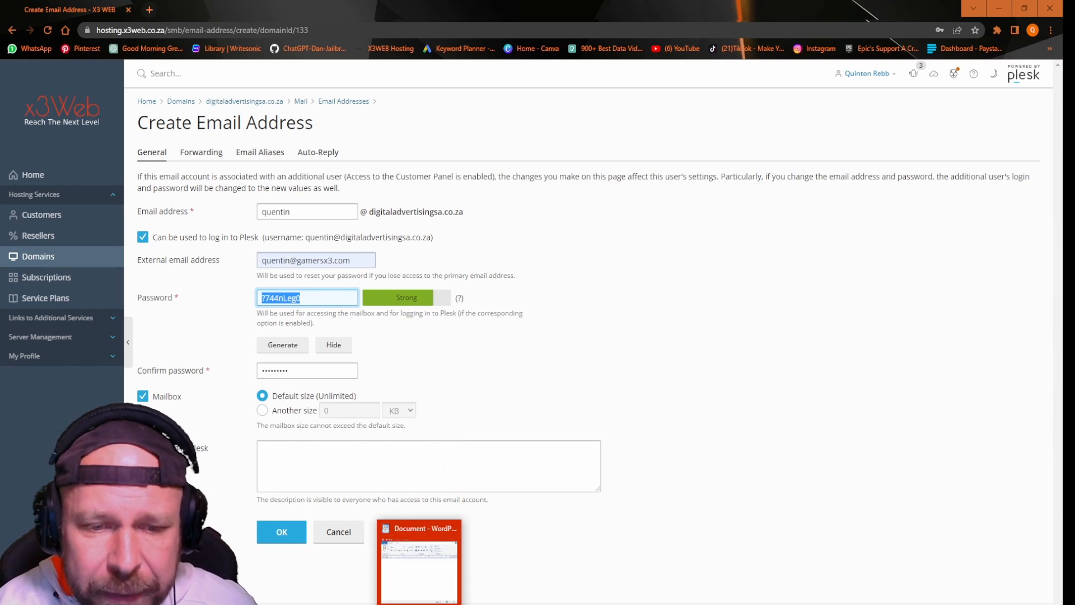
click(420, 598)
right_click(670, 251)
click(698, 284)
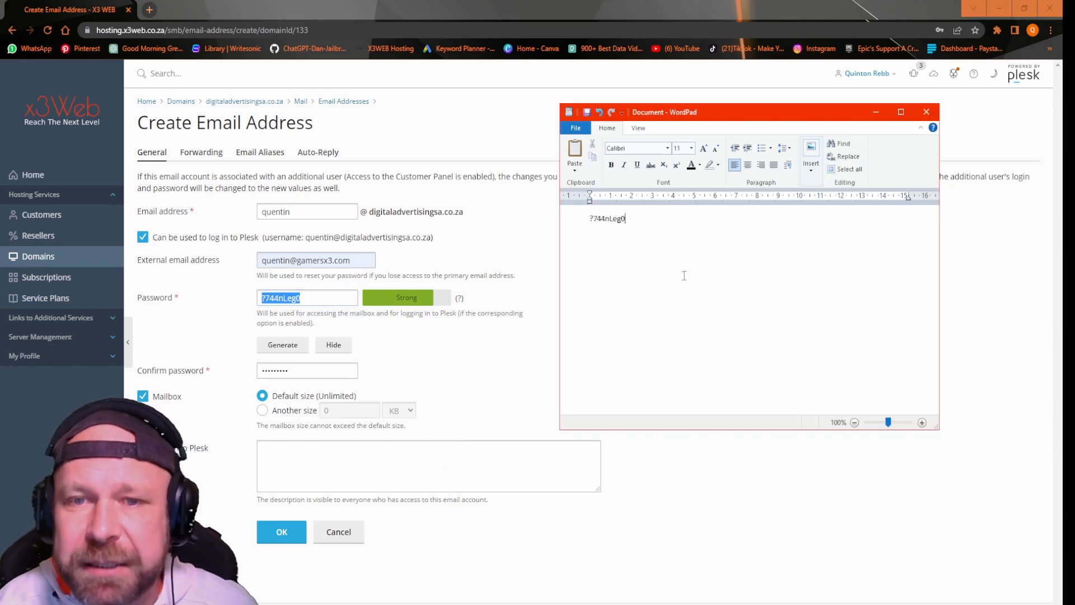
drag(782, 111, 1, 241)
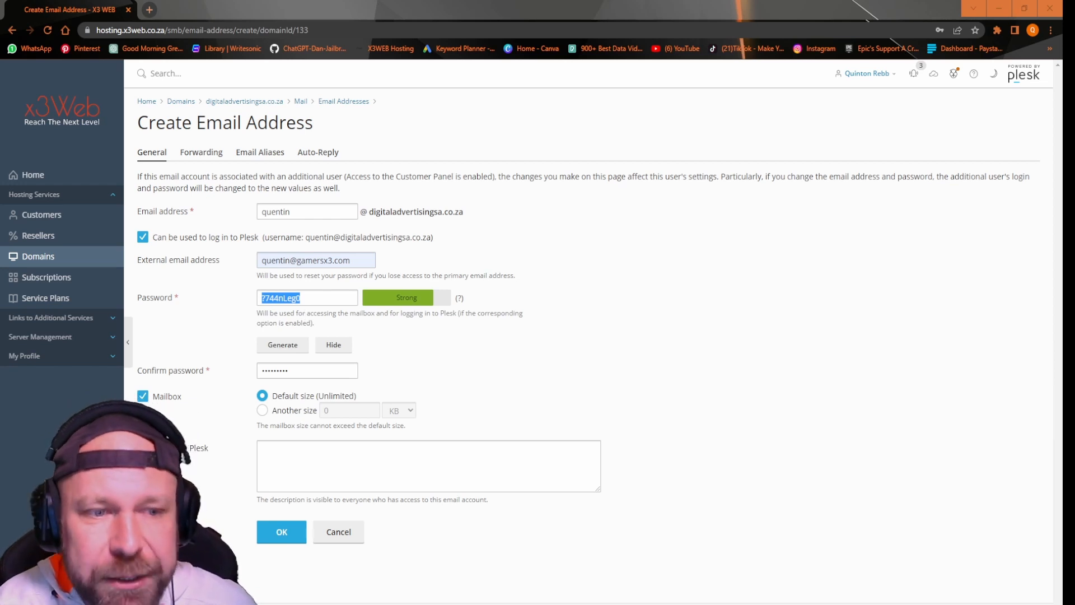
Step: Keep the Mailbox option ticked and submit the new email address form
click(144, 396)
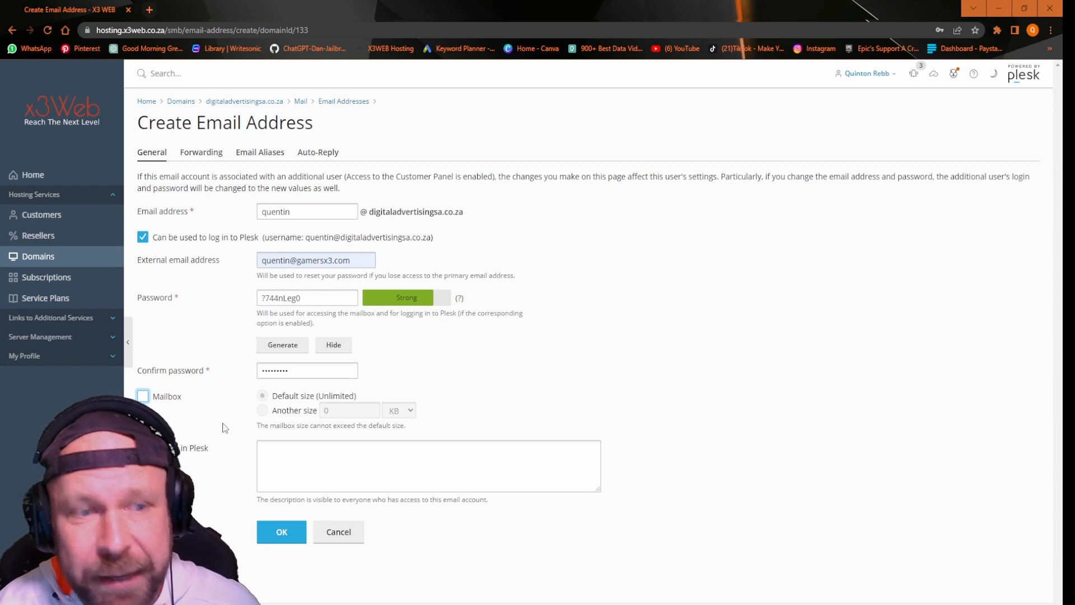
key(space)
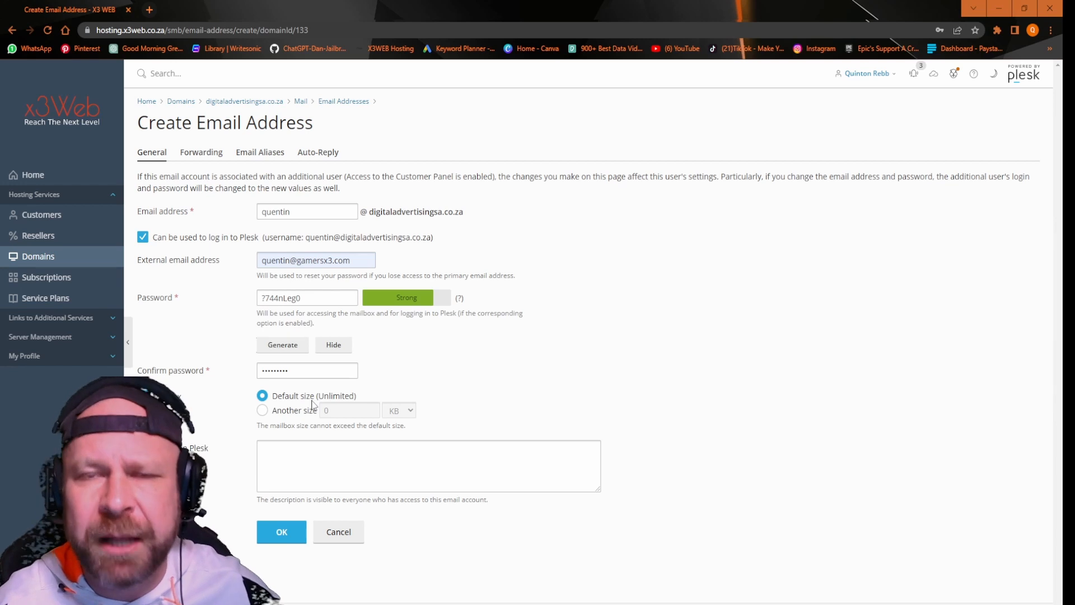
click(282, 531)
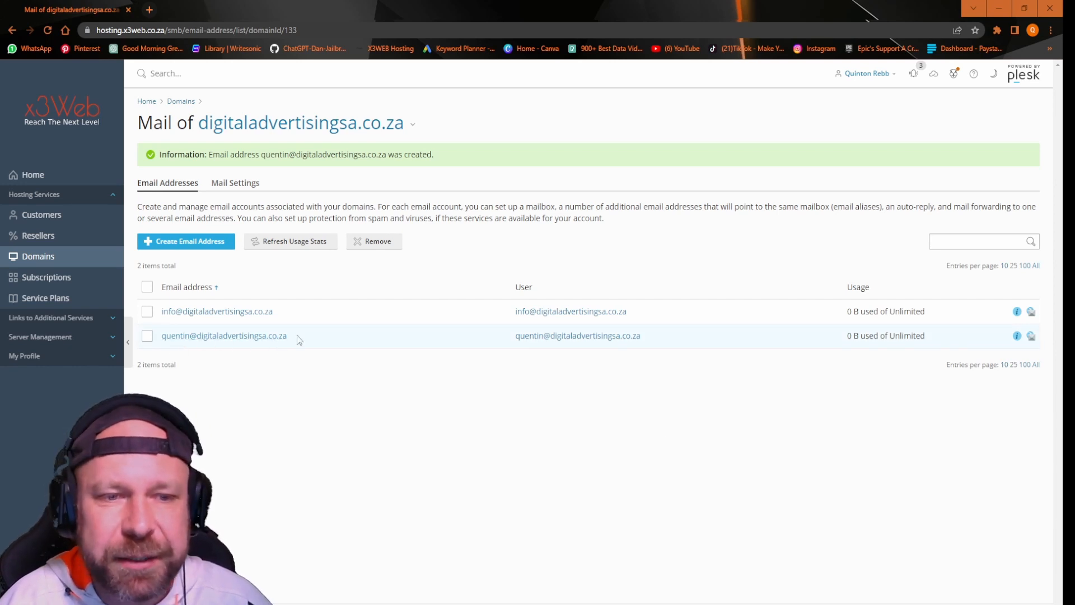
drag(286, 336, 163, 335)
right_click(163, 335)
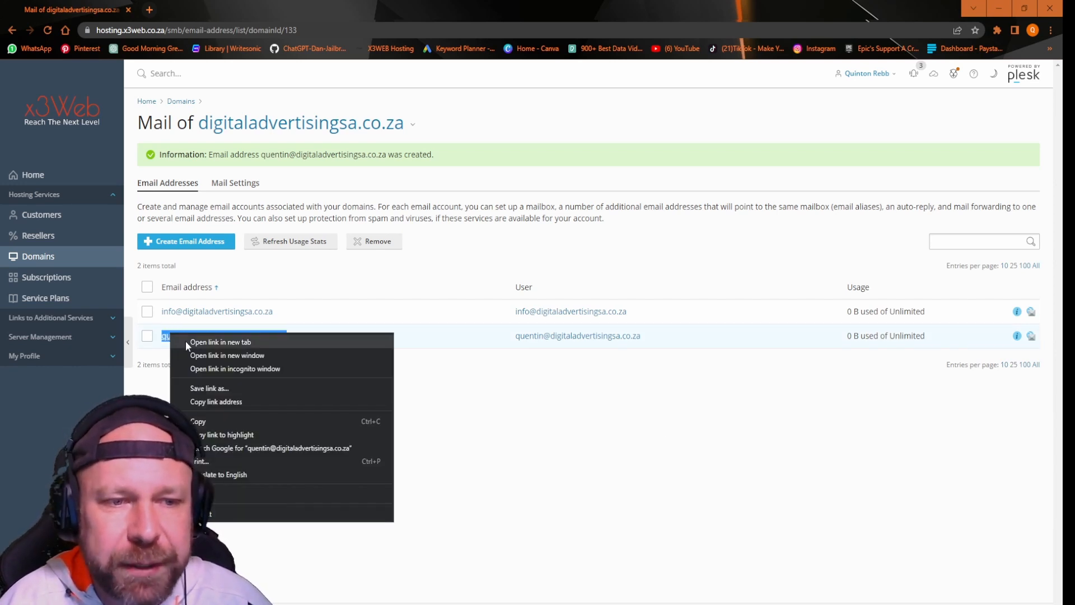
click(193, 422)
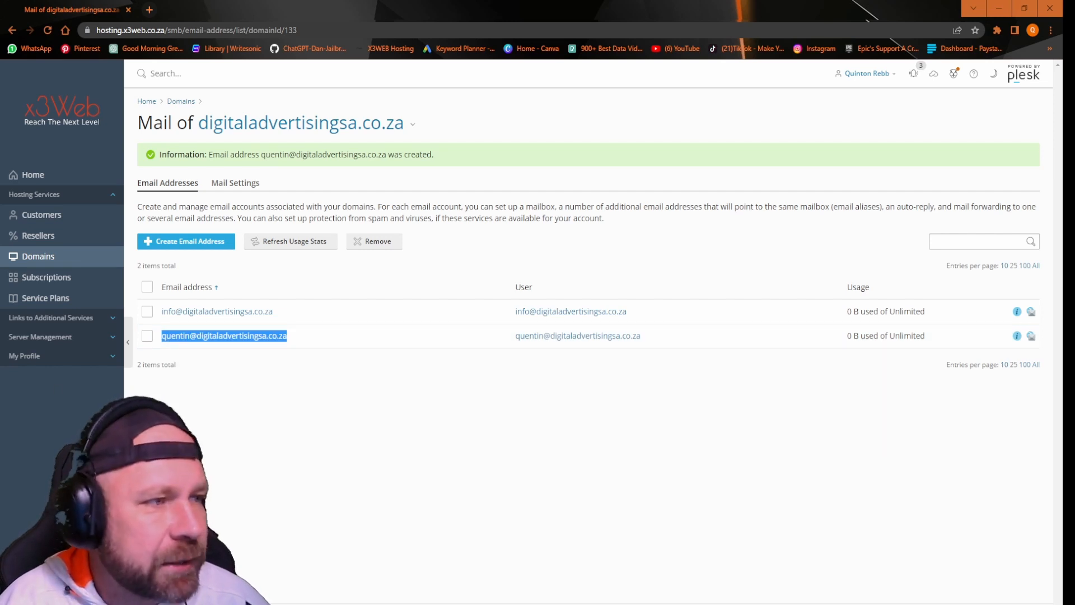
drag(436, 191, 599, 179)
key(Return)
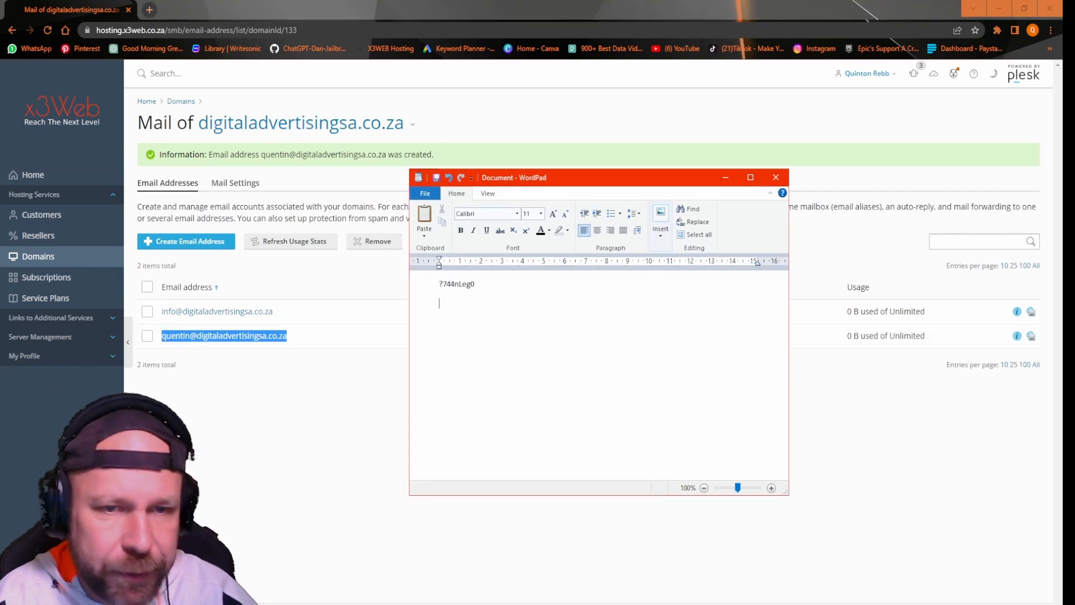
key(ctrl+v)
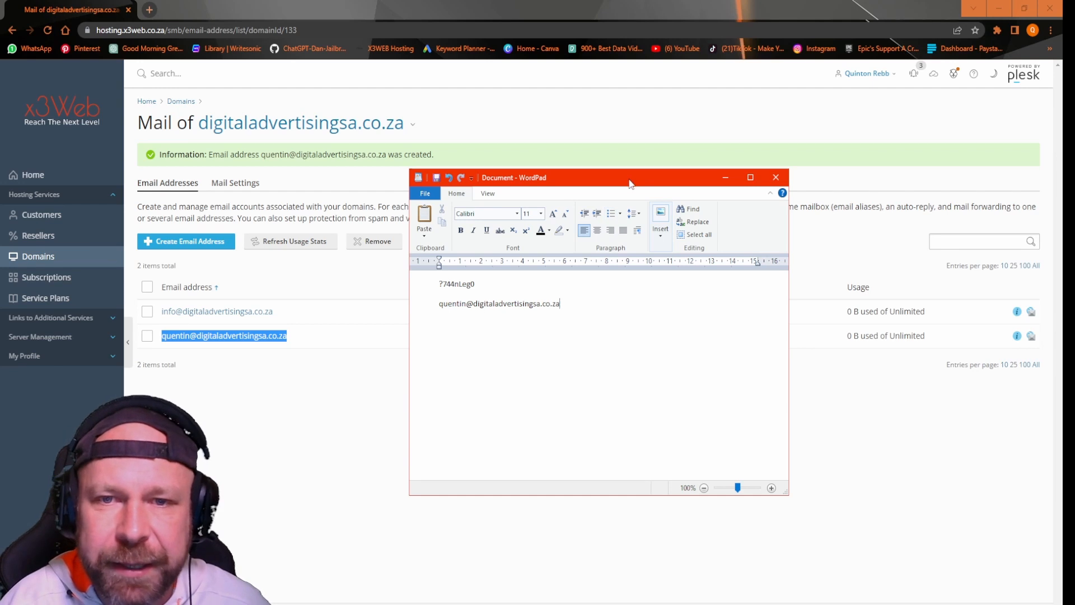
drag(631, 180, 0, 184)
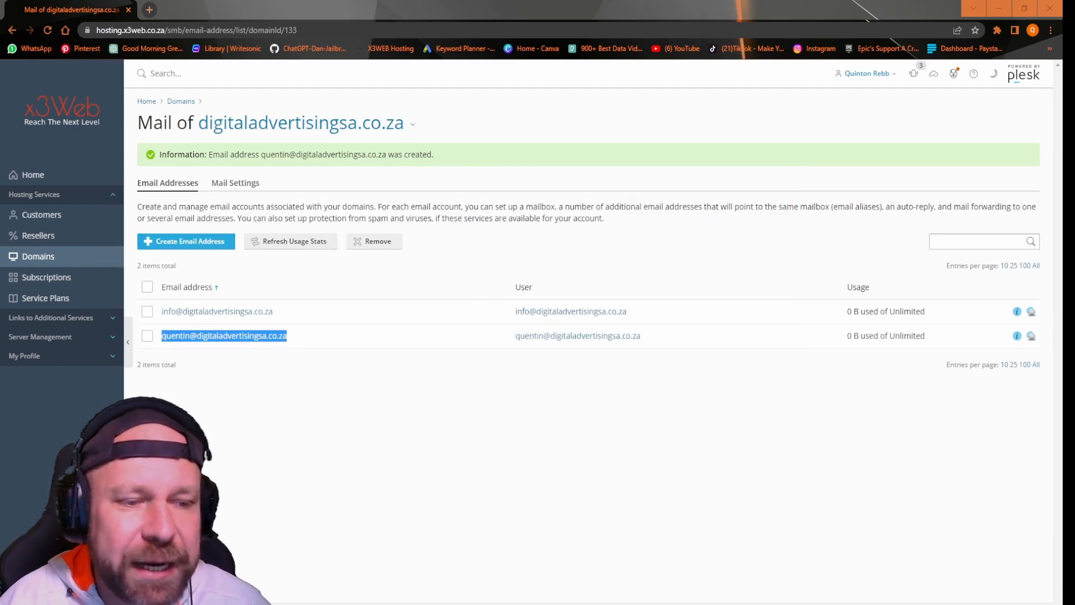
key(super)
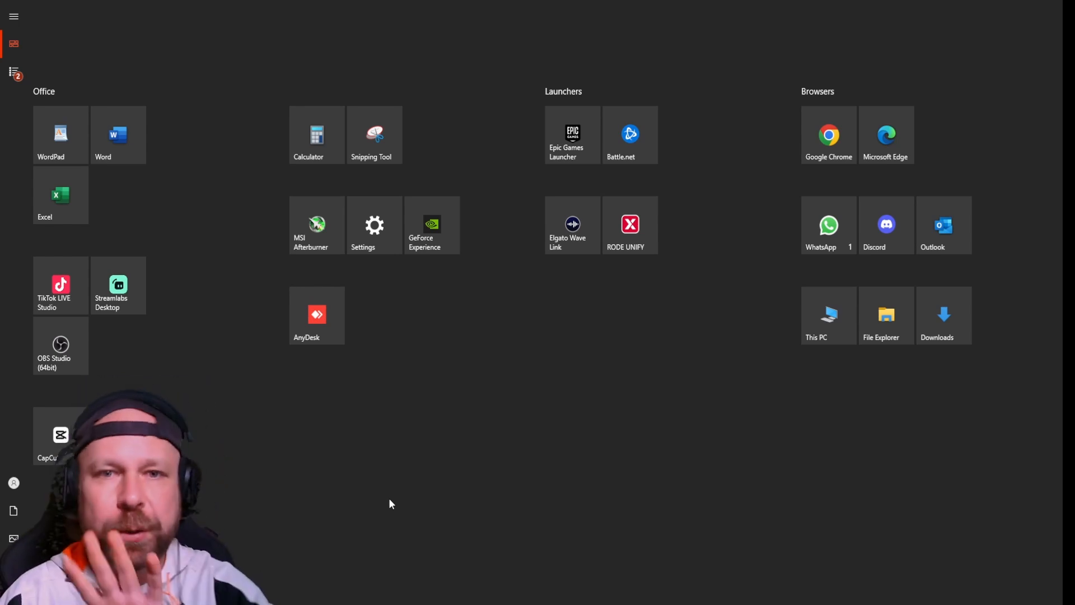
Step: Open Control Panel from Start search and launch Mail (Microsoft Outlook) setup
mouse_move(438, 280)
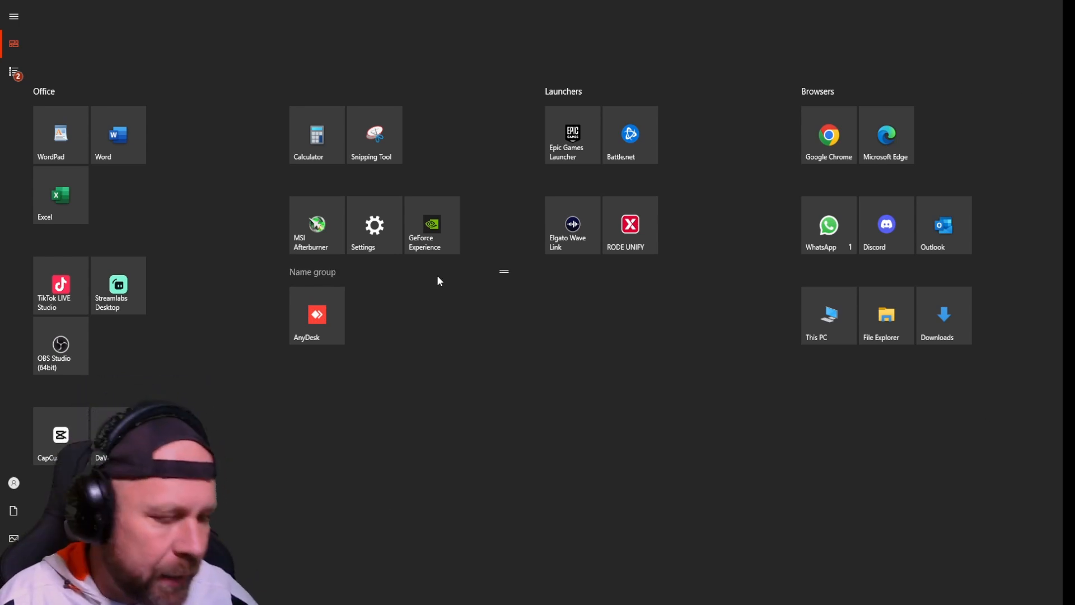
text(c)
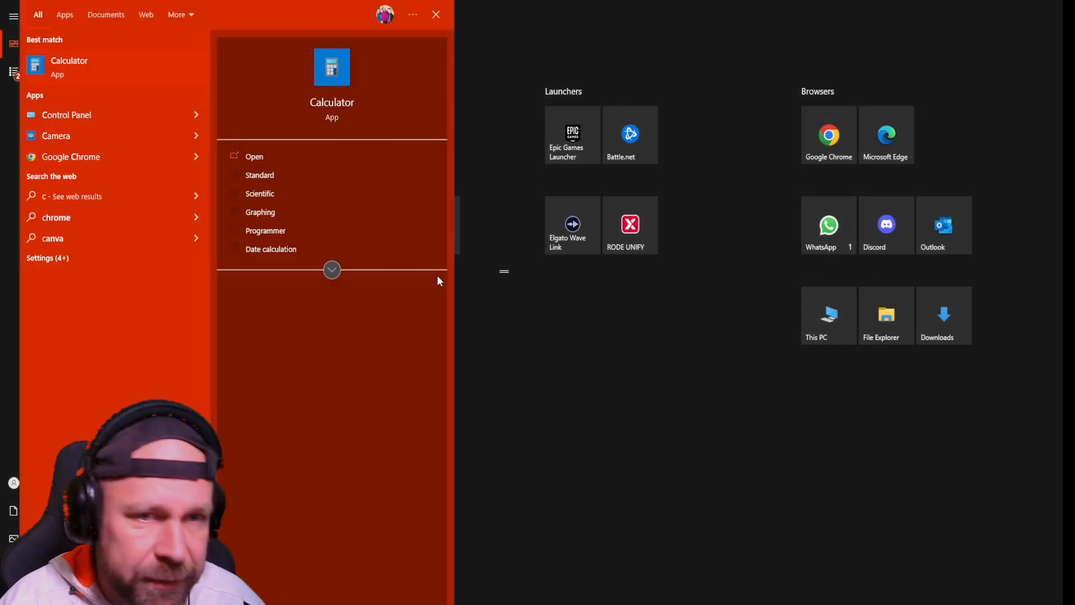
click(106, 114)
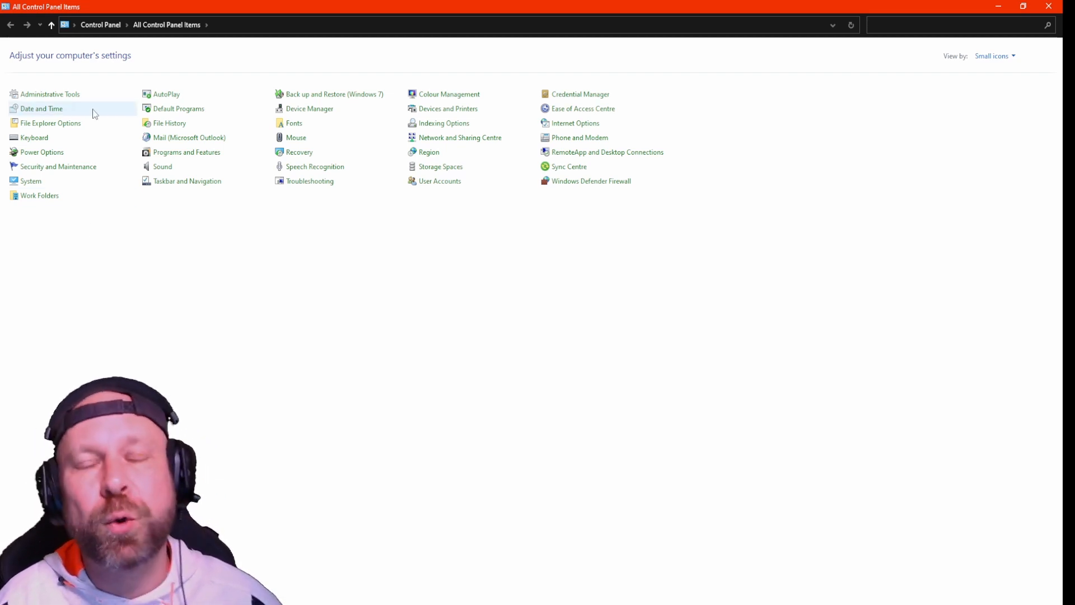
click(168, 139)
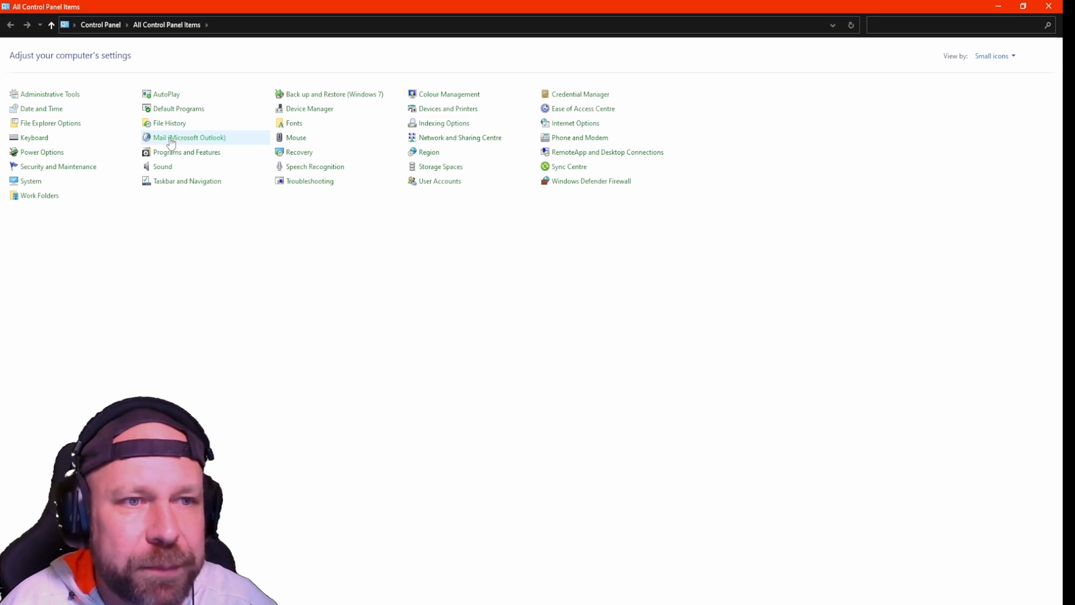
drag(260, 122, 611, 137)
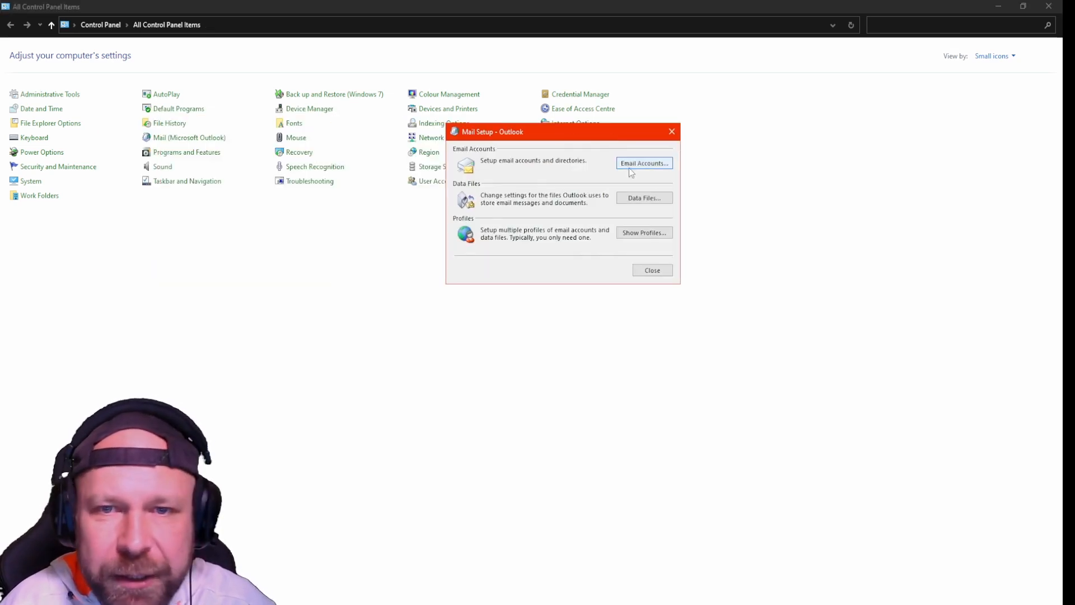
Step: Add a new email account via manual setup, choosing POP or IMAP as the type
click(645, 167)
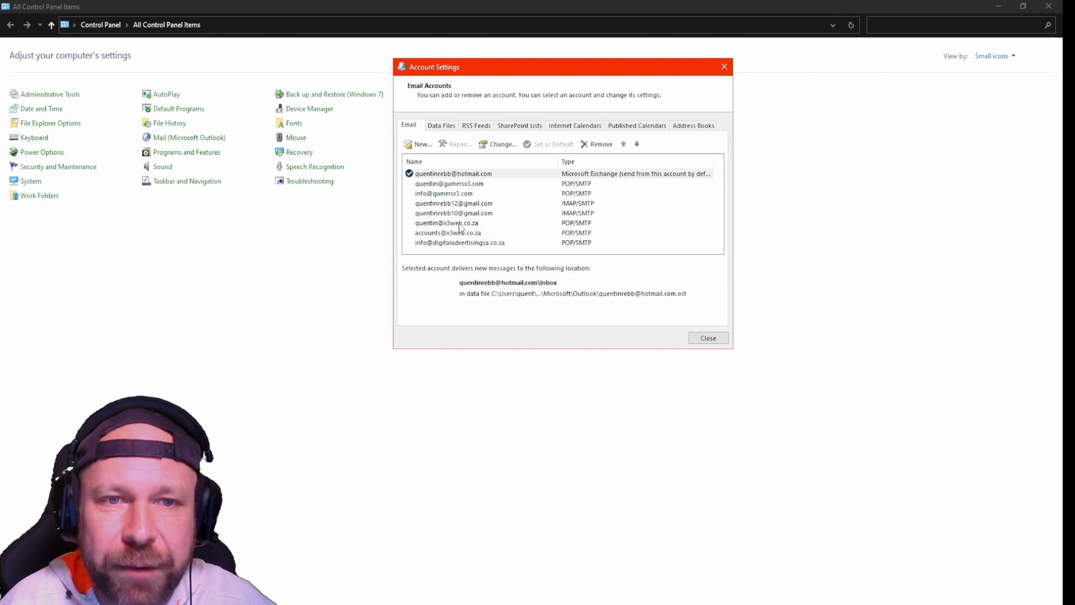
click(422, 145)
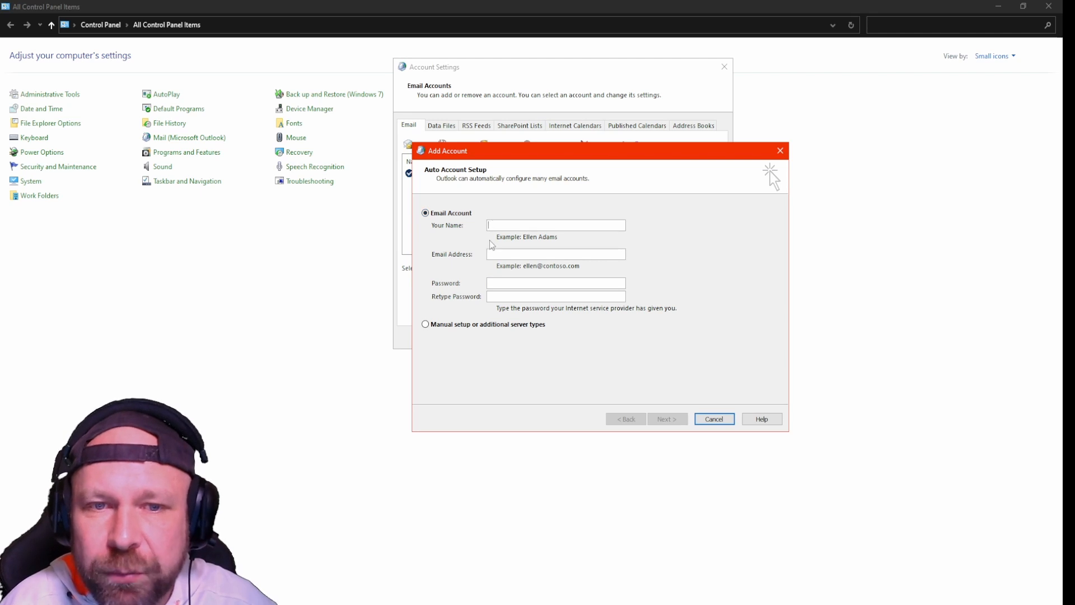
click(425, 325)
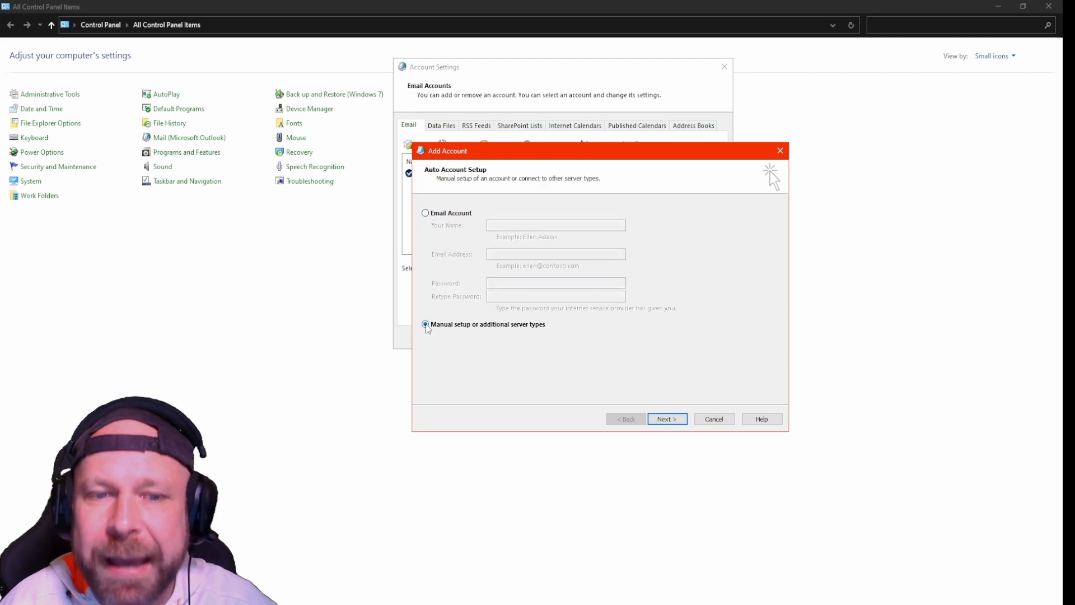
click(666, 419)
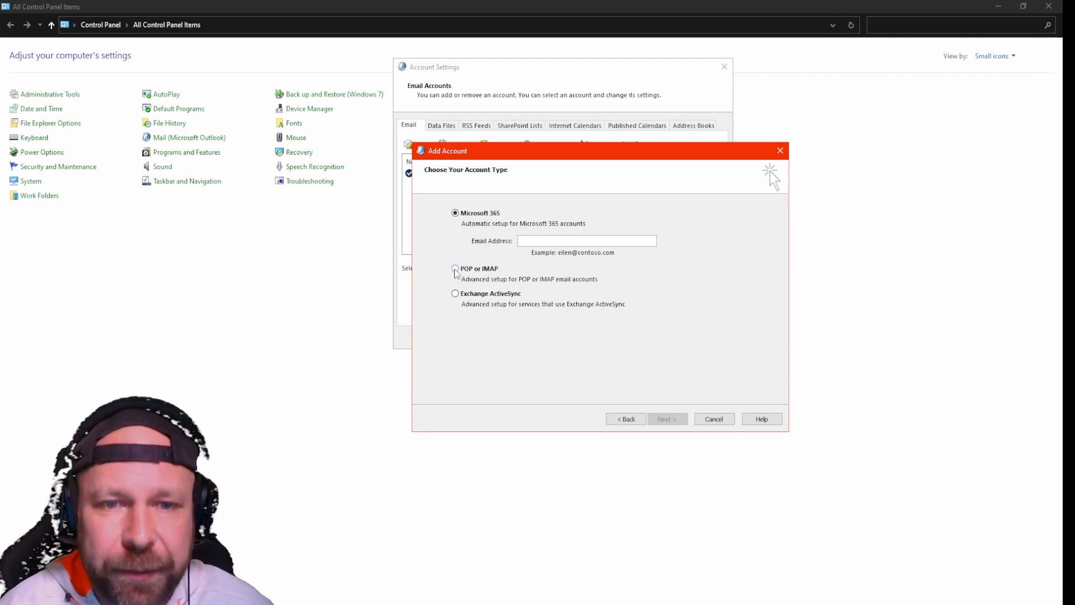
click(455, 270)
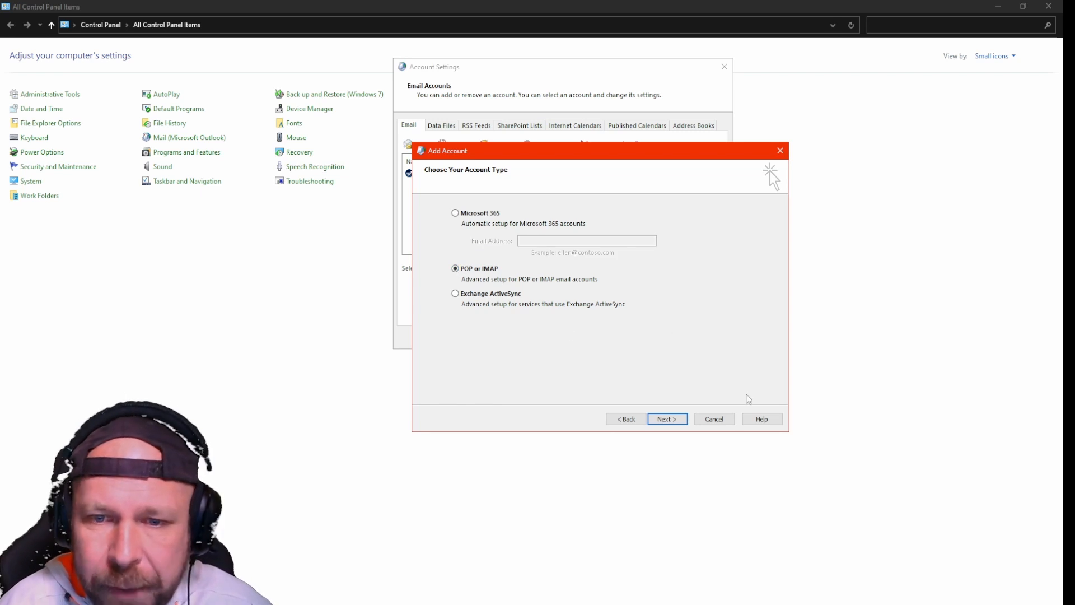
click(683, 424)
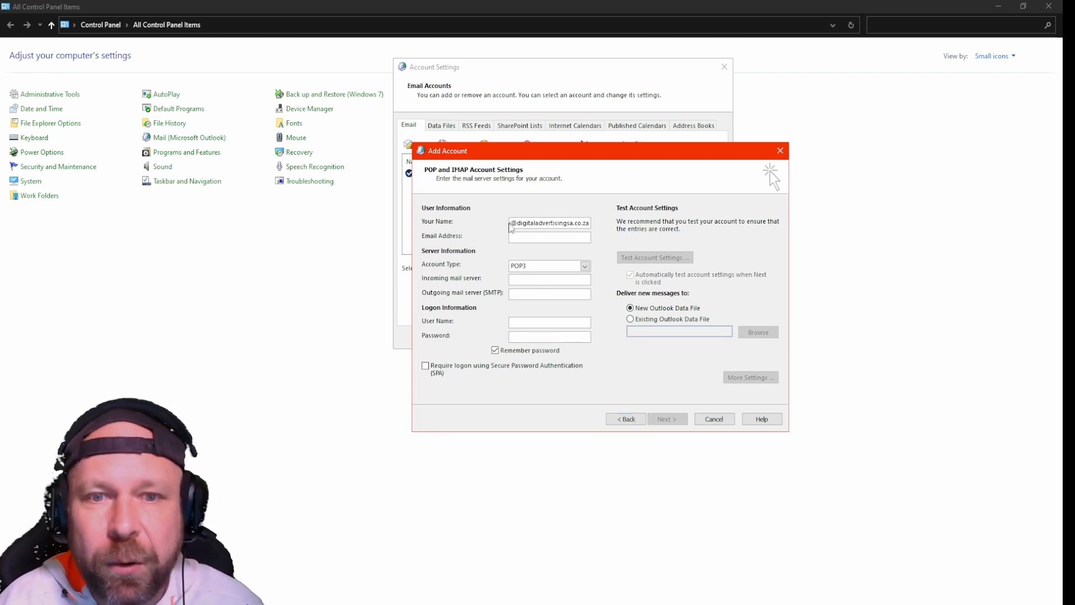
drag(522, 224, 480, 227)
key(BackSpace)
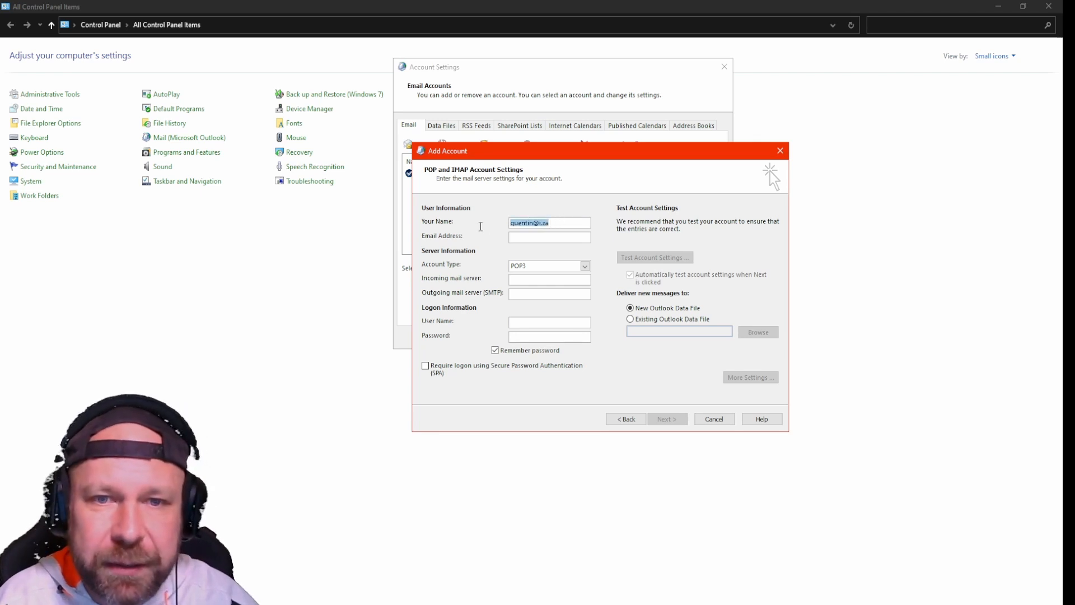
key(ctrl+v)
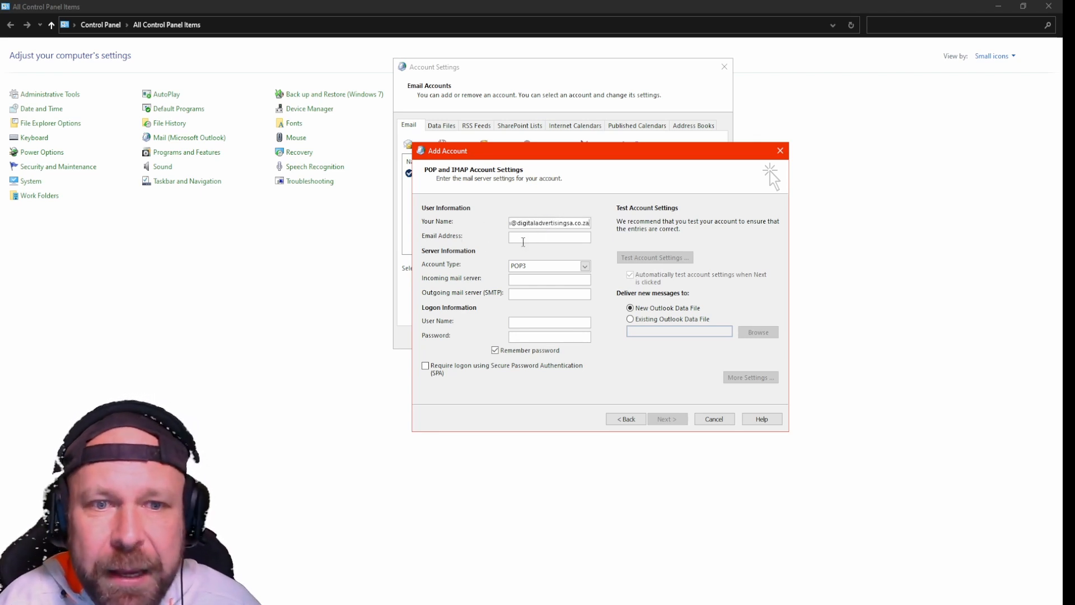
click(531, 240)
key(ctrl+v)
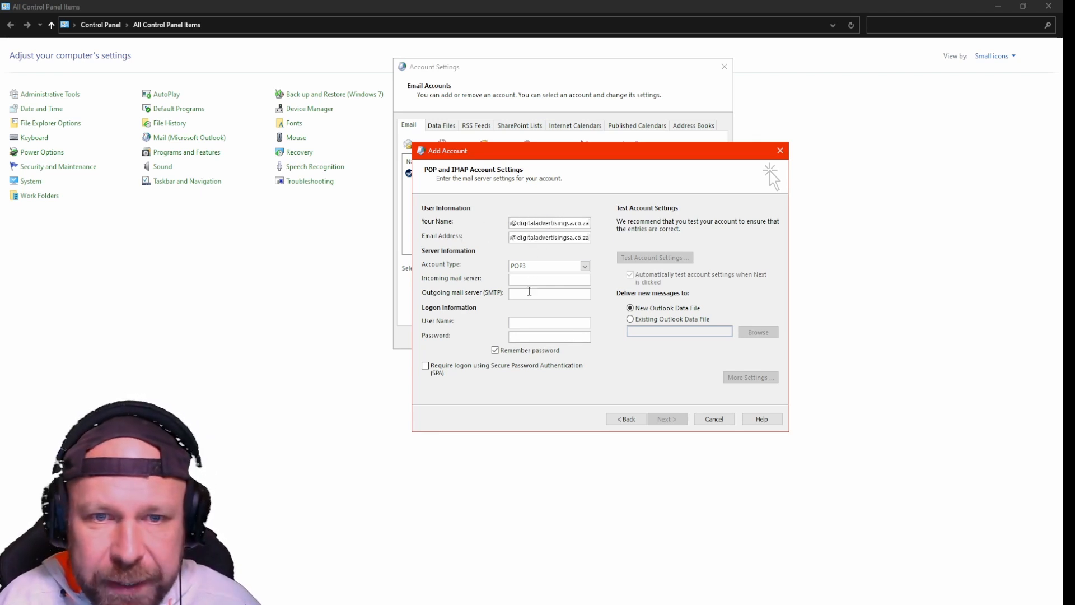
click(523, 323)
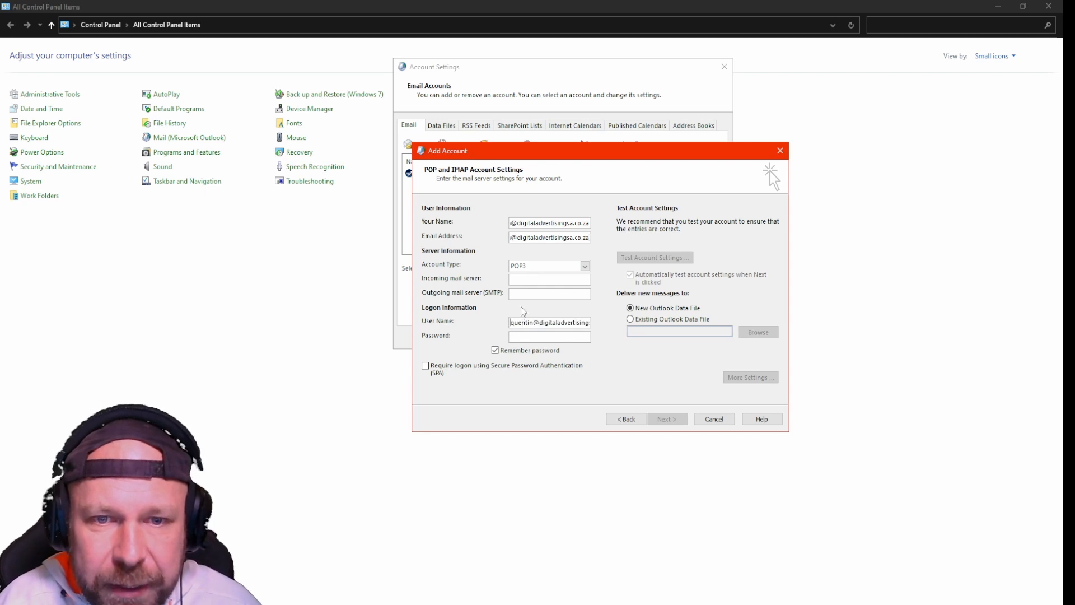
drag(521, 323, 602, 326)
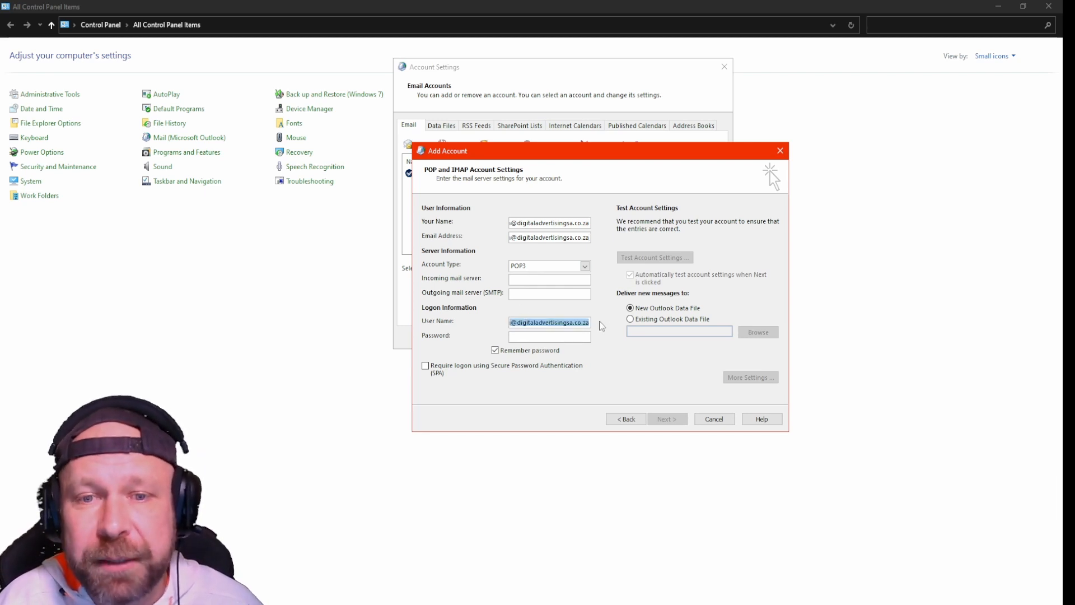
Step: Set both incoming and outgoing mail servers to mail.digitaladvertisingsa.co.za
click(533, 279)
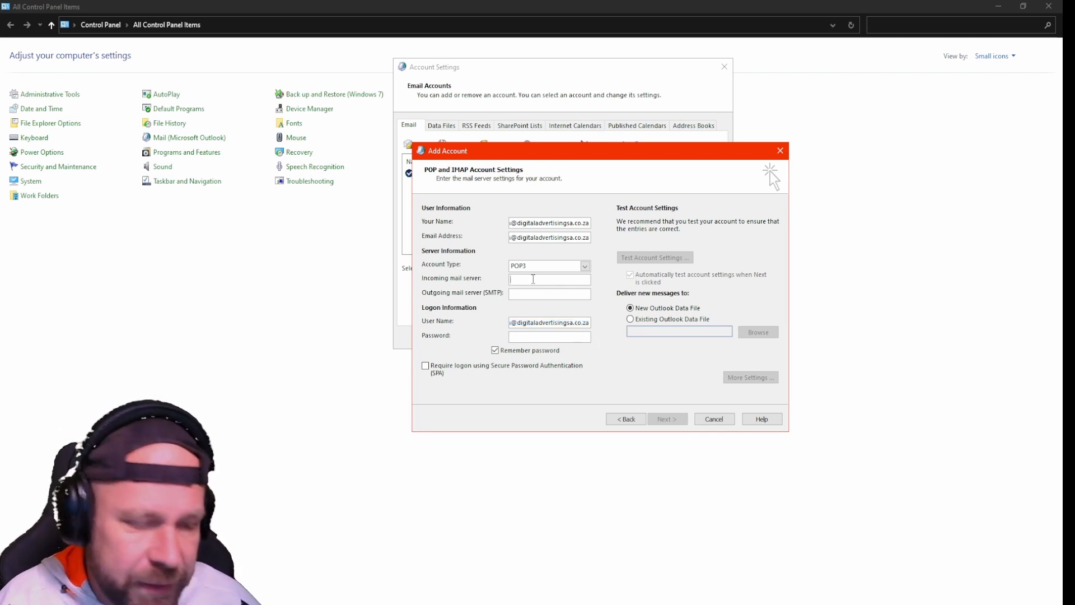
text(mail.)
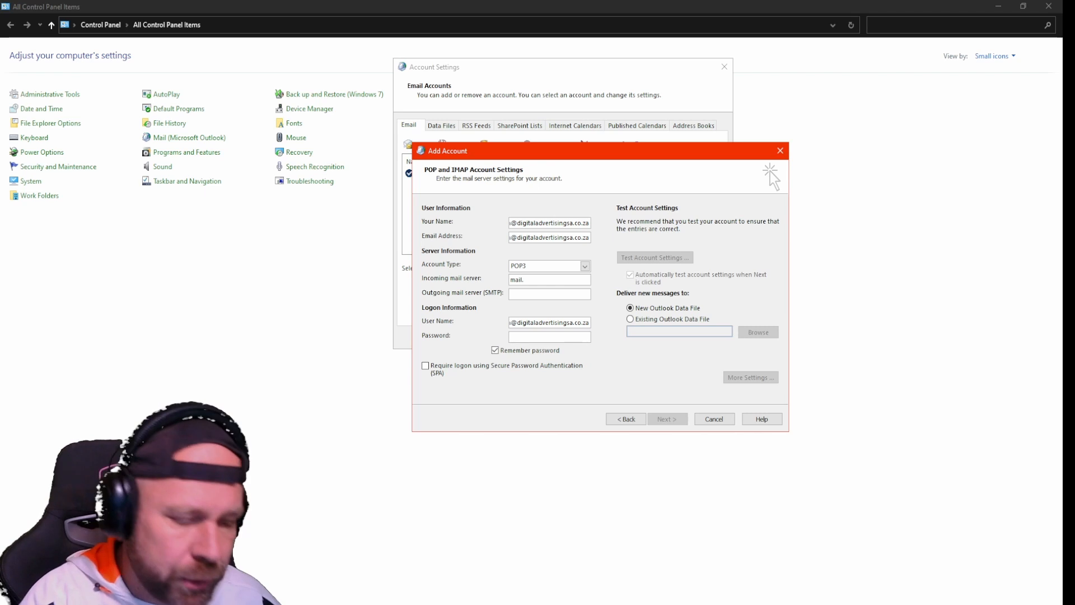
key(ctrl+v)
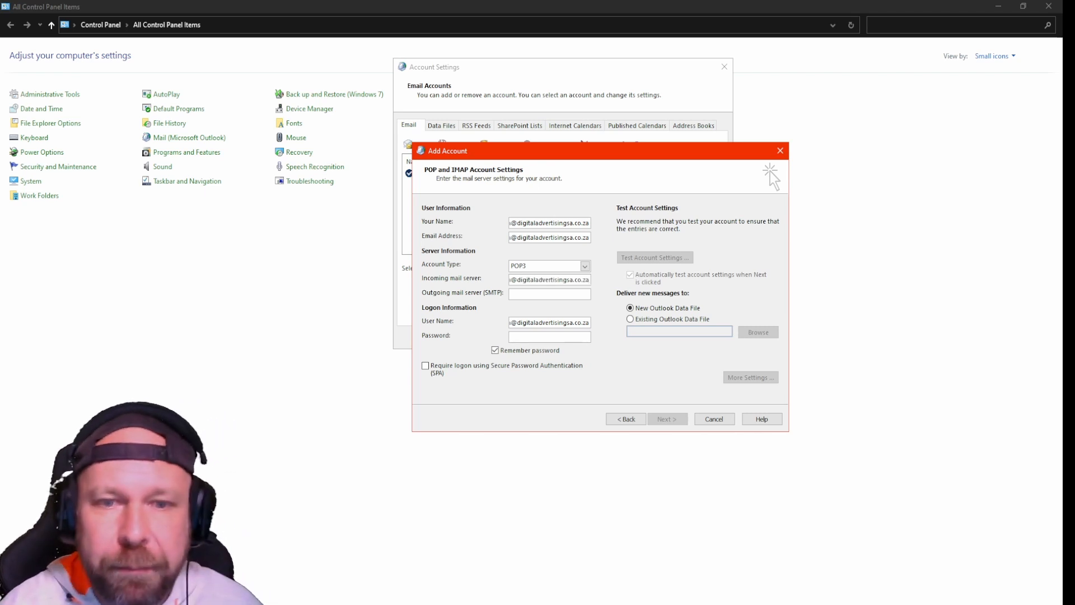
drag(514, 281, 529, 288)
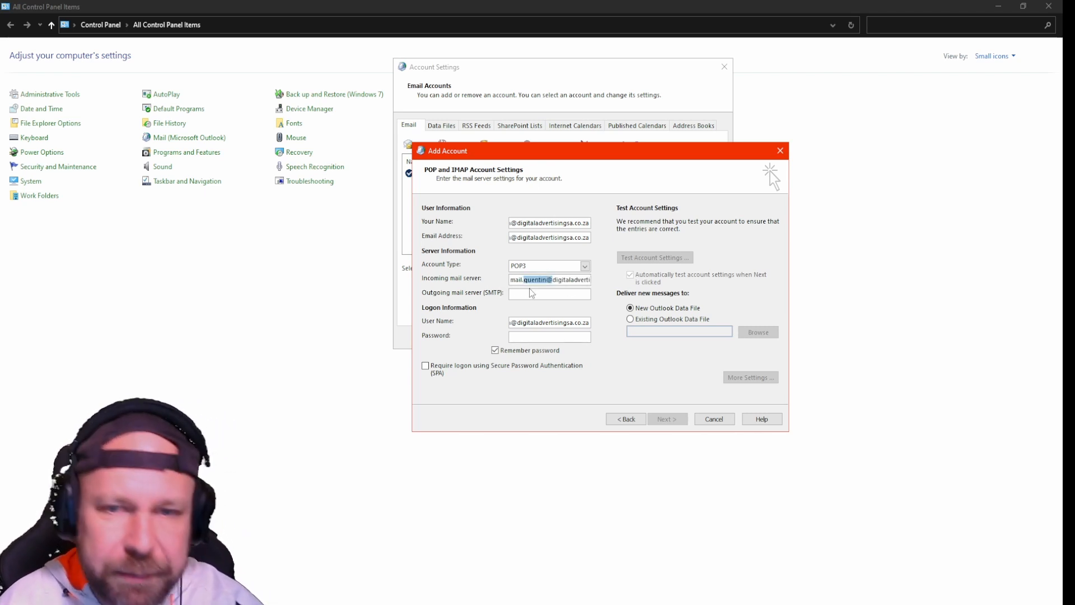
key(BackSpace)
double_click(553, 280)
key(ctrl+c)
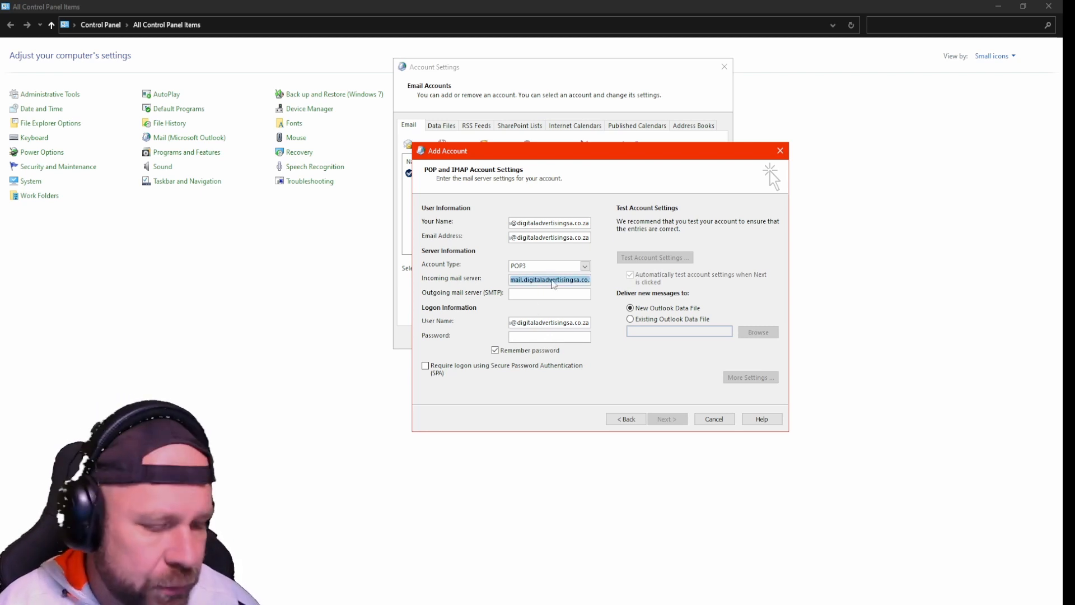
click(544, 298)
key(ctrl+v)
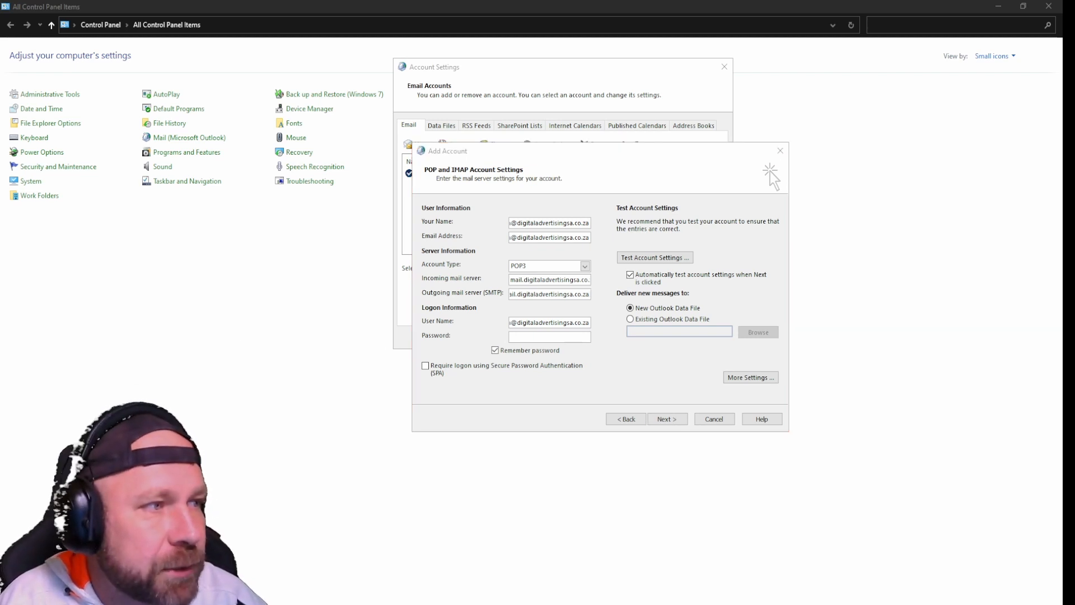
Step: Copy the saved mailbox password from WordPad into the account's Password field
drag(0, 194, 555, 194)
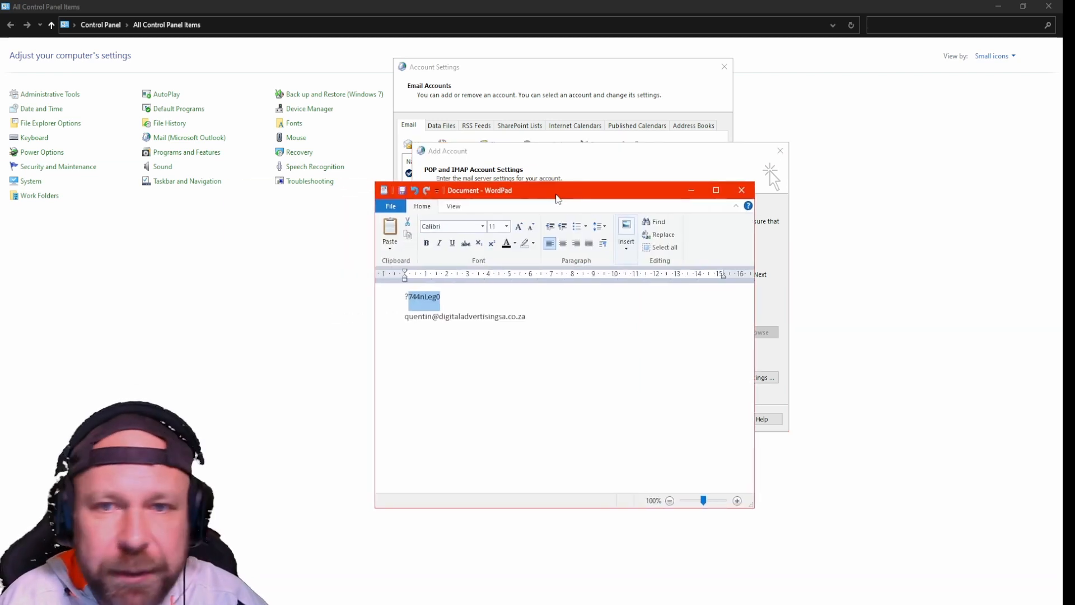
right_click(423, 302)
click(443, 318)
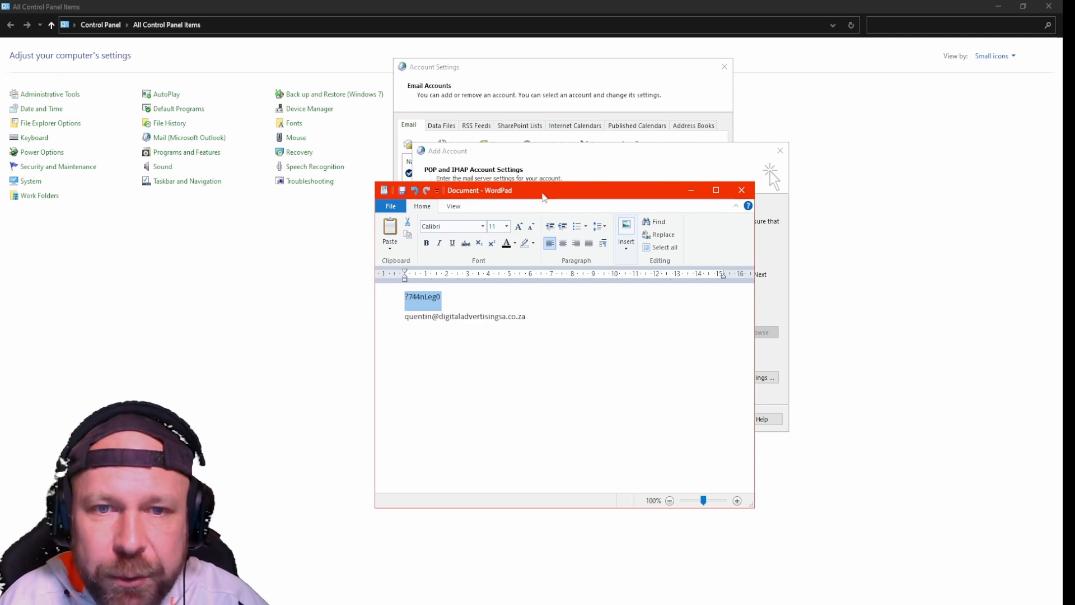
drag(542, 194, 0, 194)
click(531, 335)
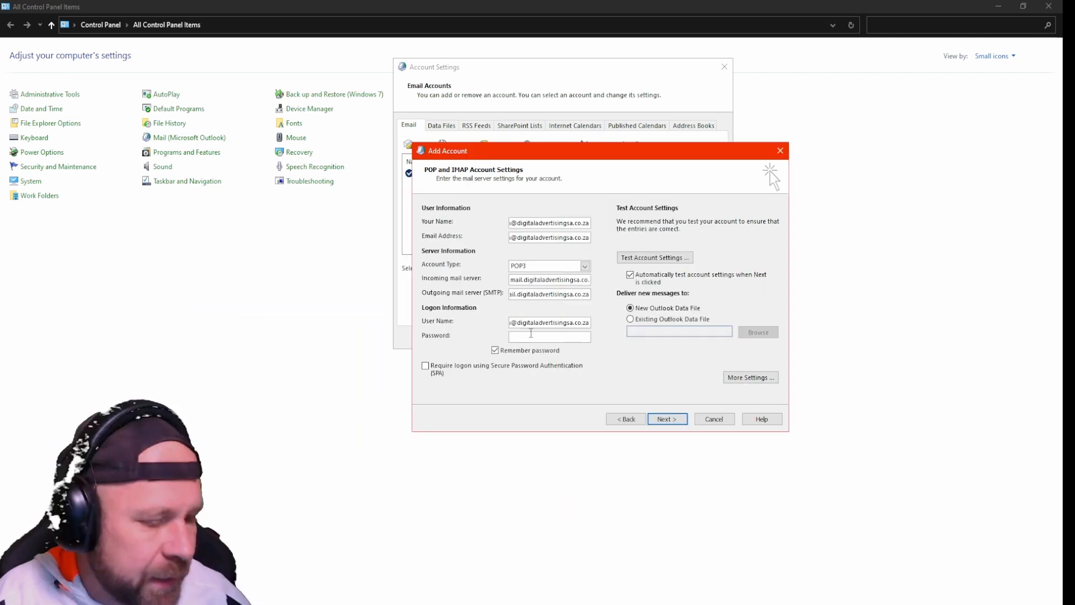
key(ctrl+v)
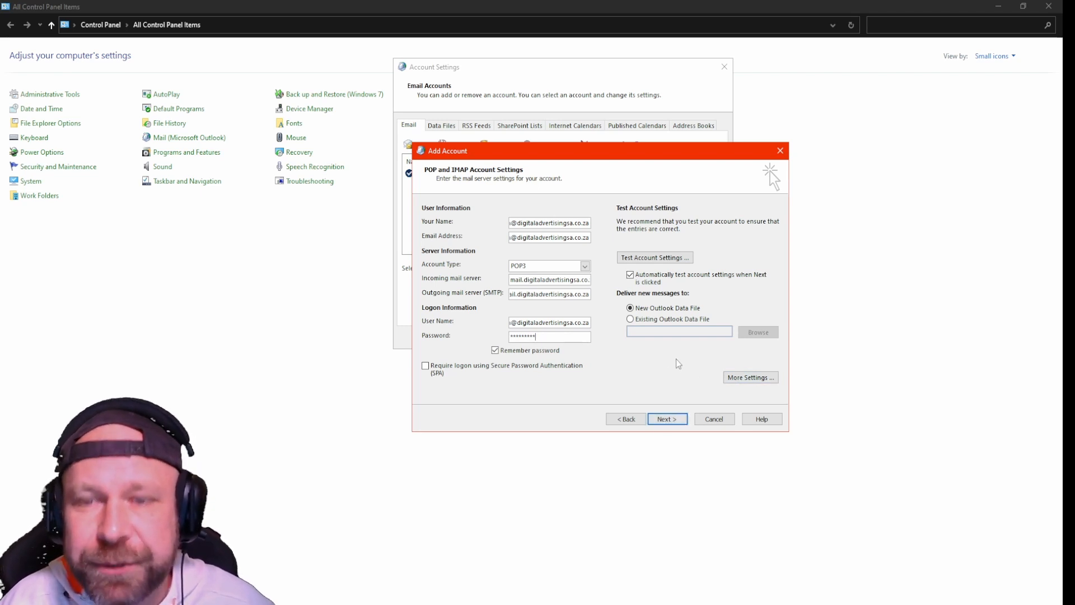
Step: In More Settings, require SMTP authentication for the outgoing server and view the Advanced port settings
click(739, 380)
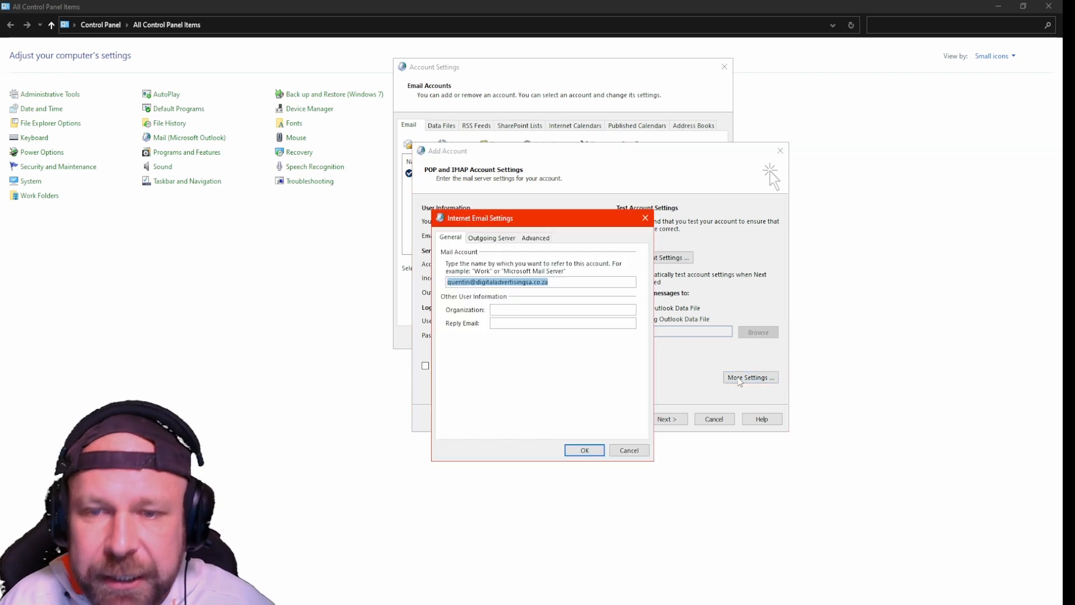
click(485, 240)
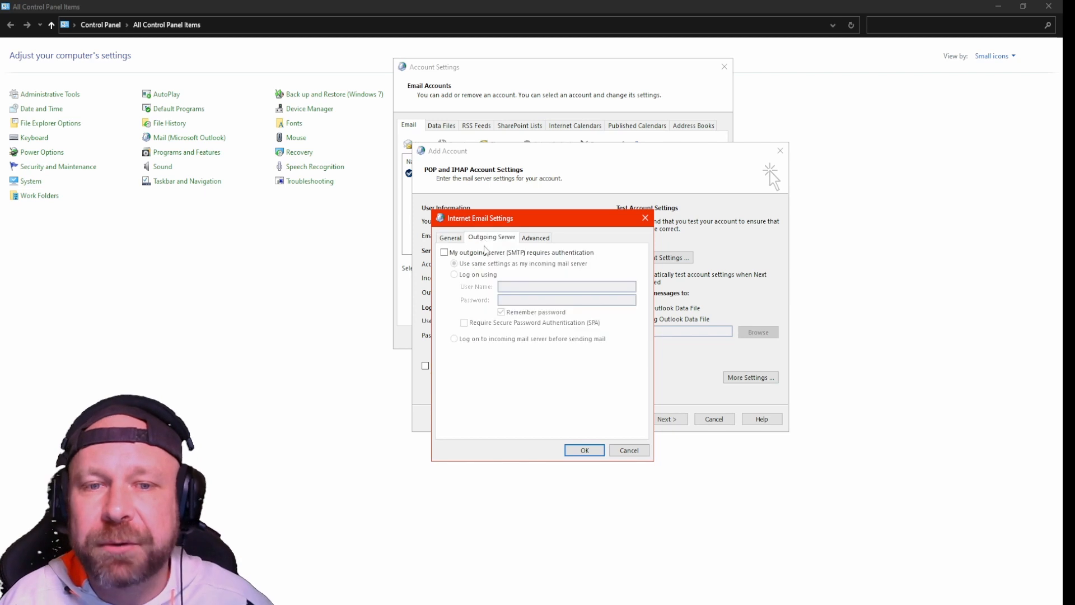
click(445, 253)
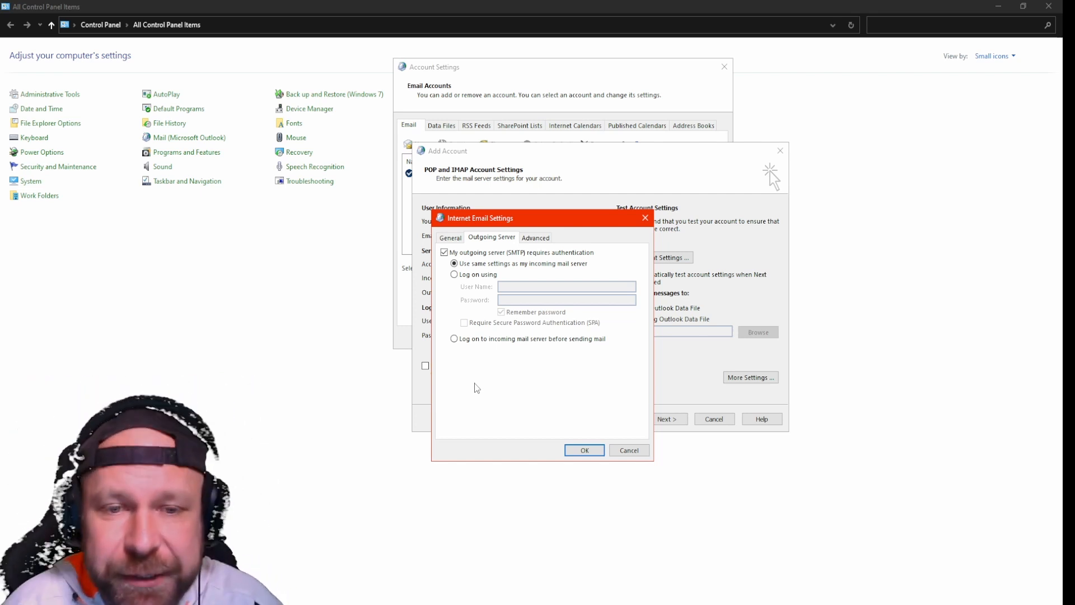
click(538, 241)
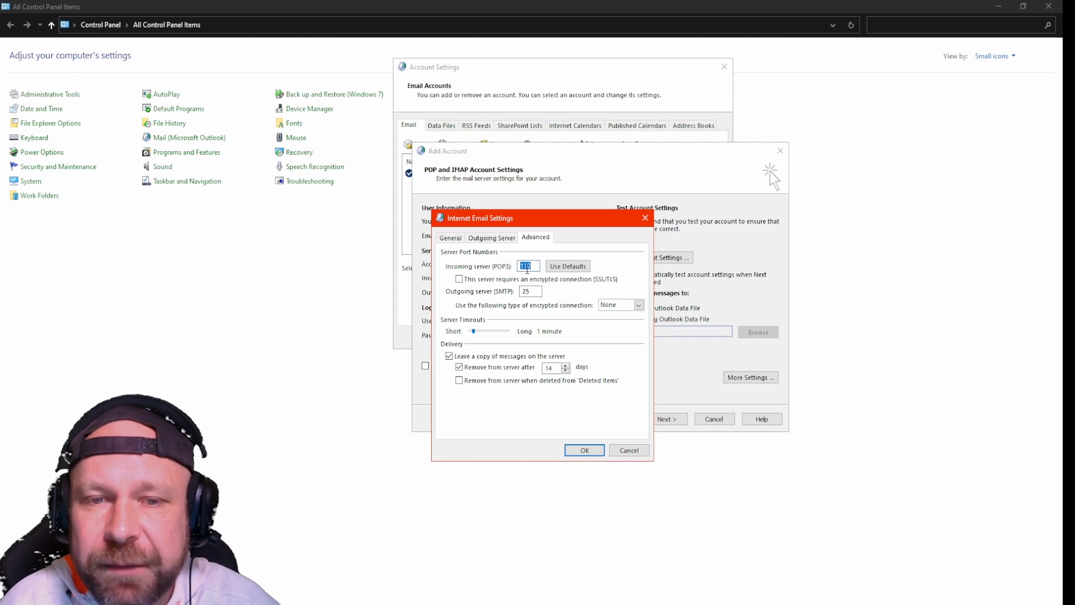
Step: Use SSL/TLS for POP3 on port 995 and SMTP on port 465, then confirm
click(459, 280)
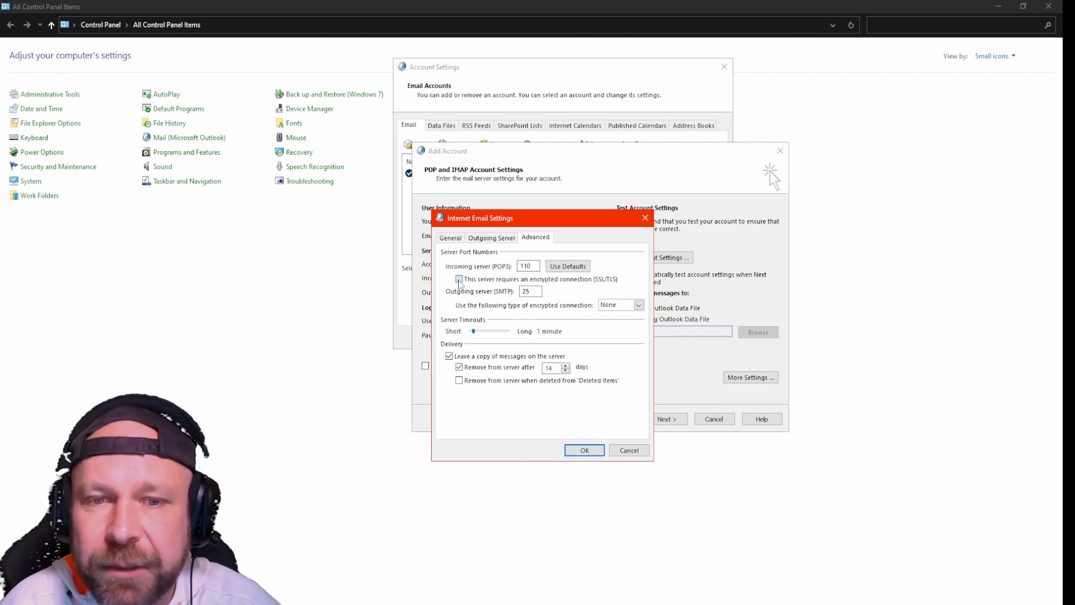
double_click(534, 268)
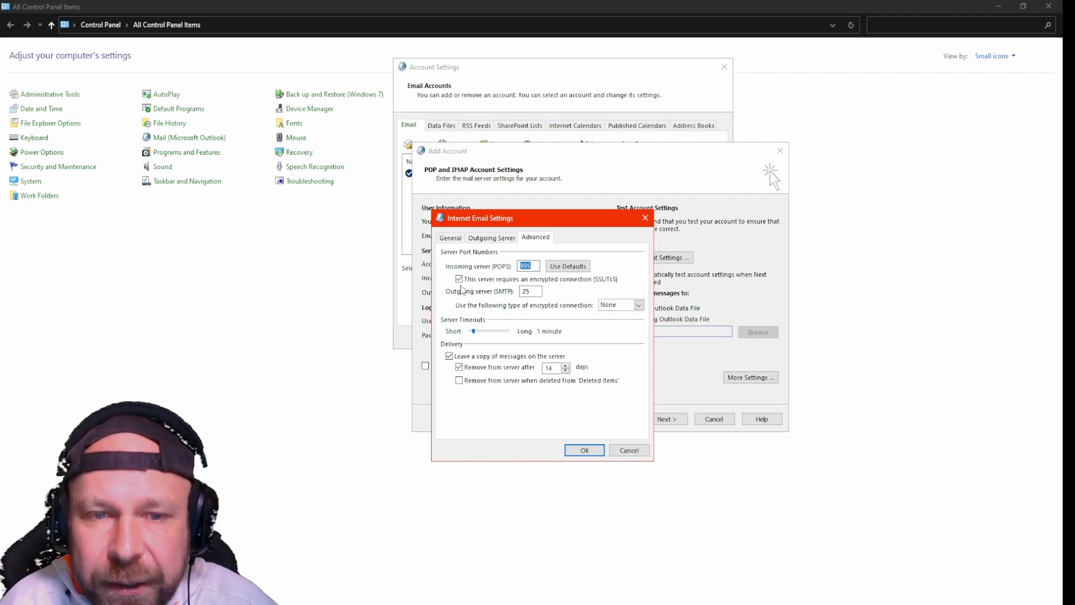
double_click(527, 290)
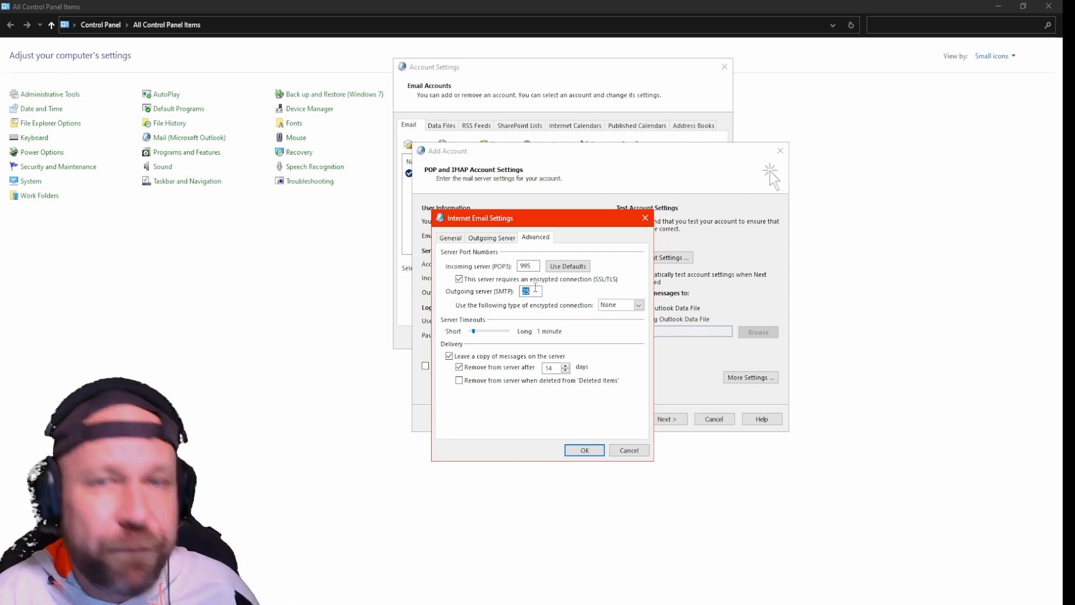
text(46)
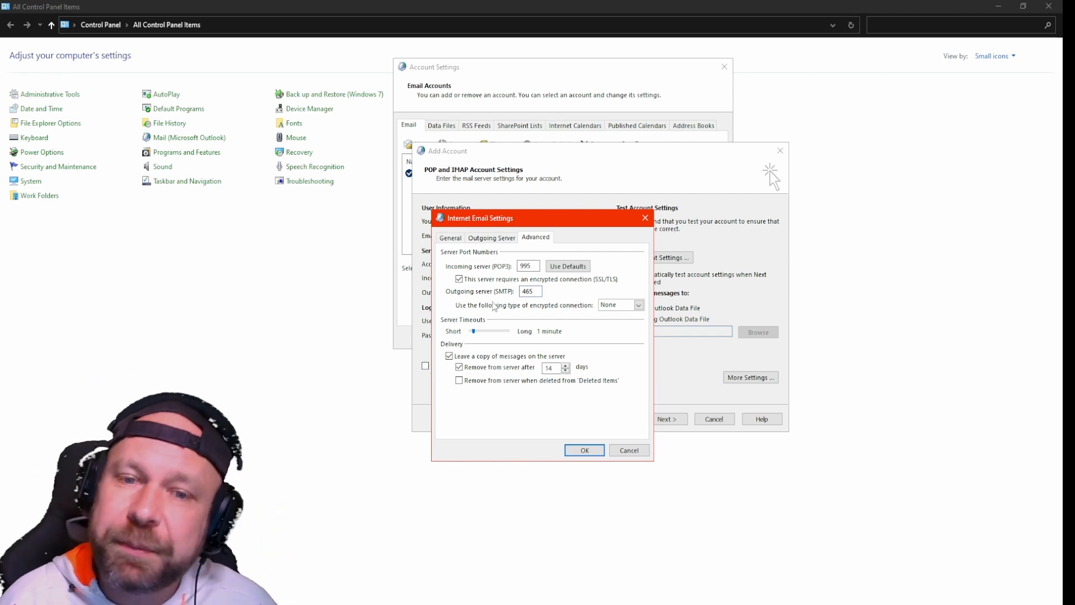
click(599, 283)
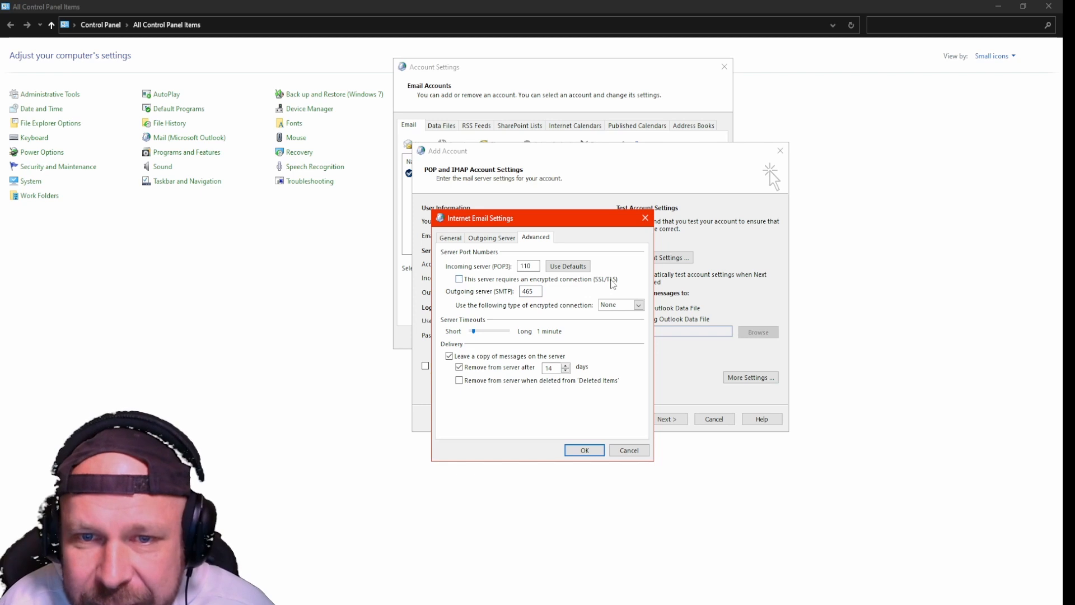
click(459, 280)
click(638, 305)
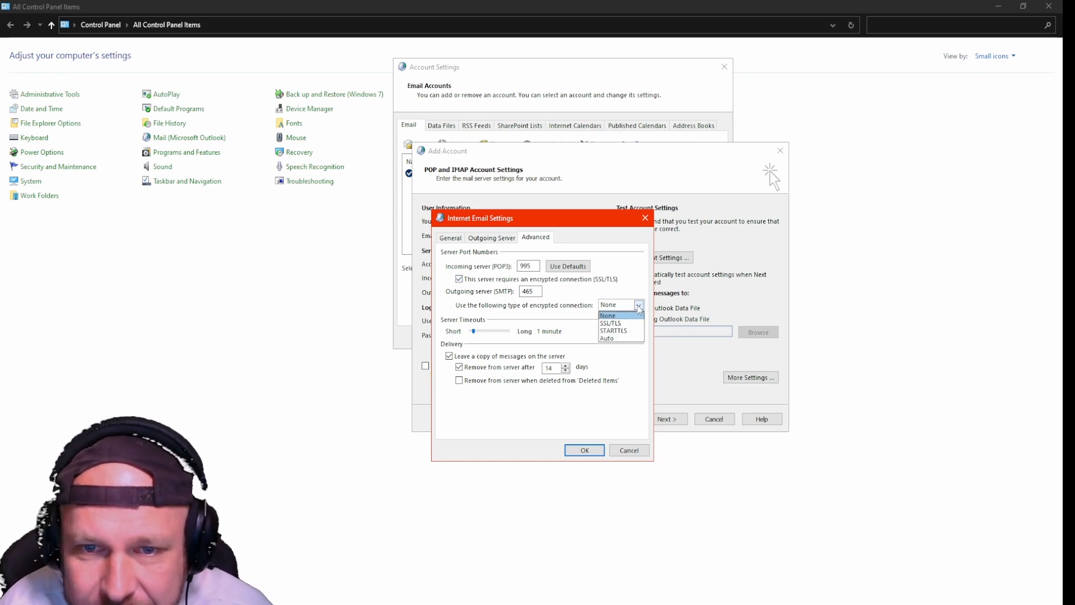
click(613, 325)
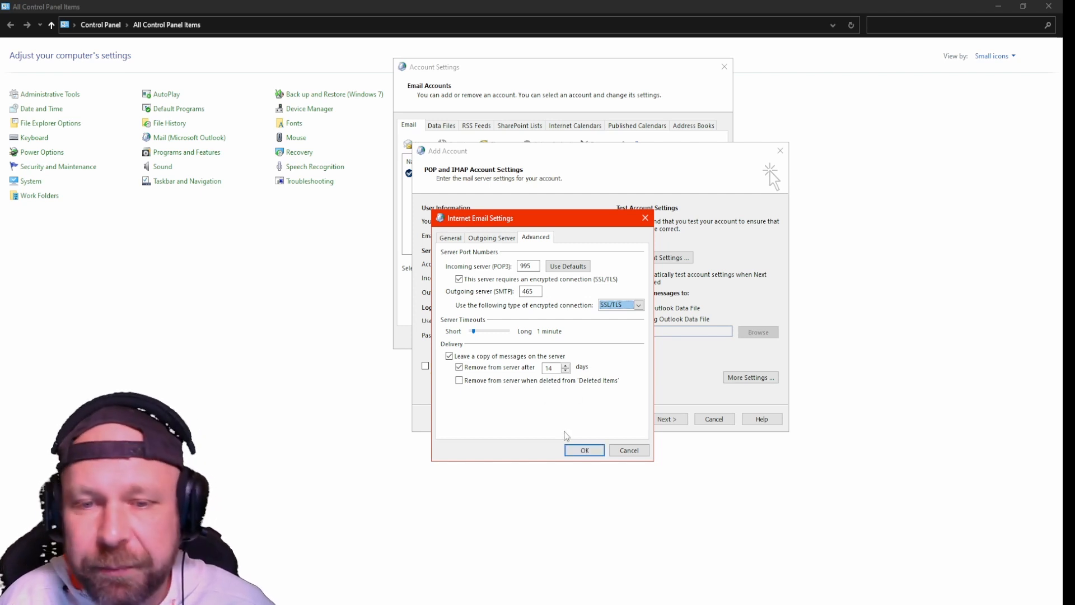
click(580, 451)
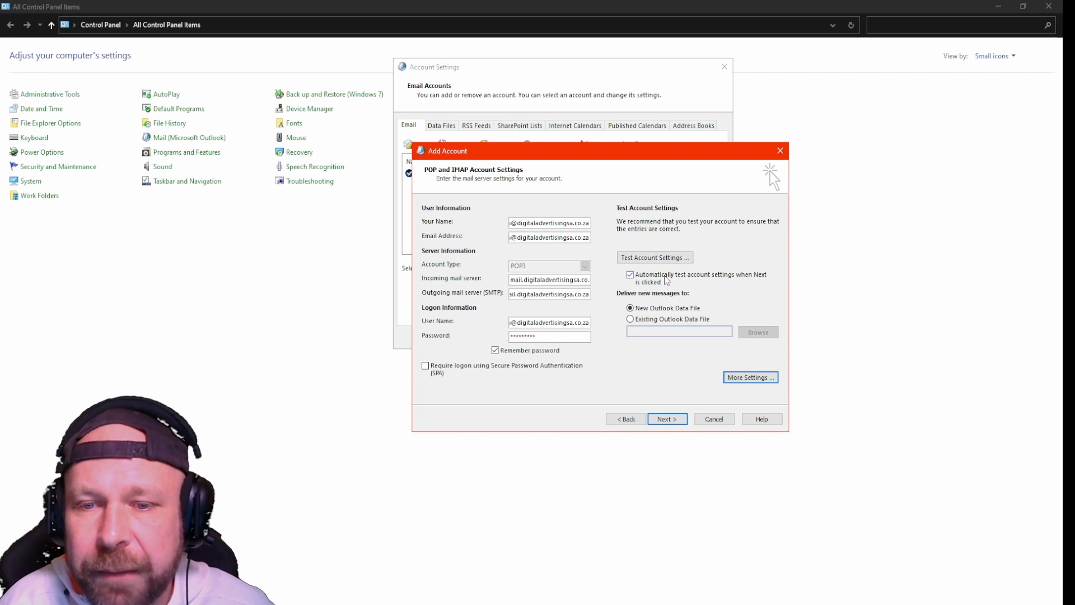
Step: Pass the POP3 login and test-email checks, add the account, and close Account Settings and Mail Setup
click(666, 428)
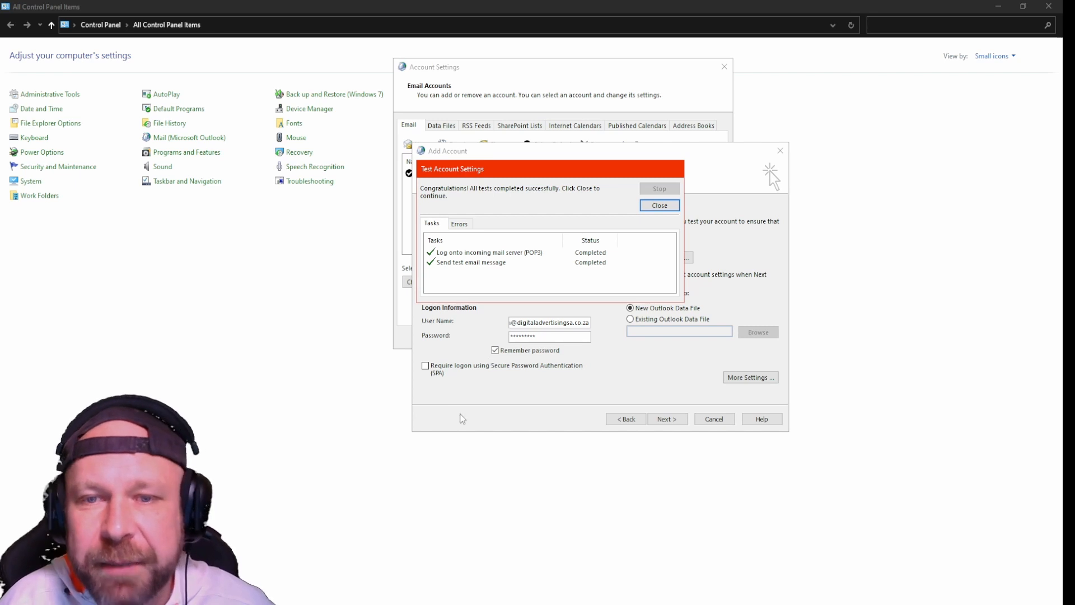
click(661, 205)
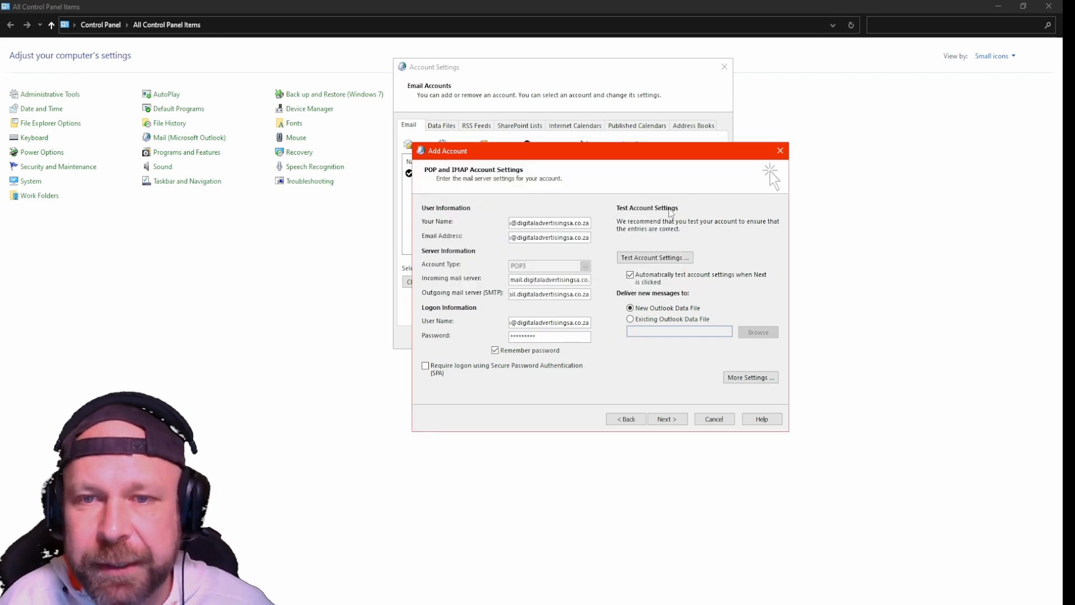
click(667, 419)
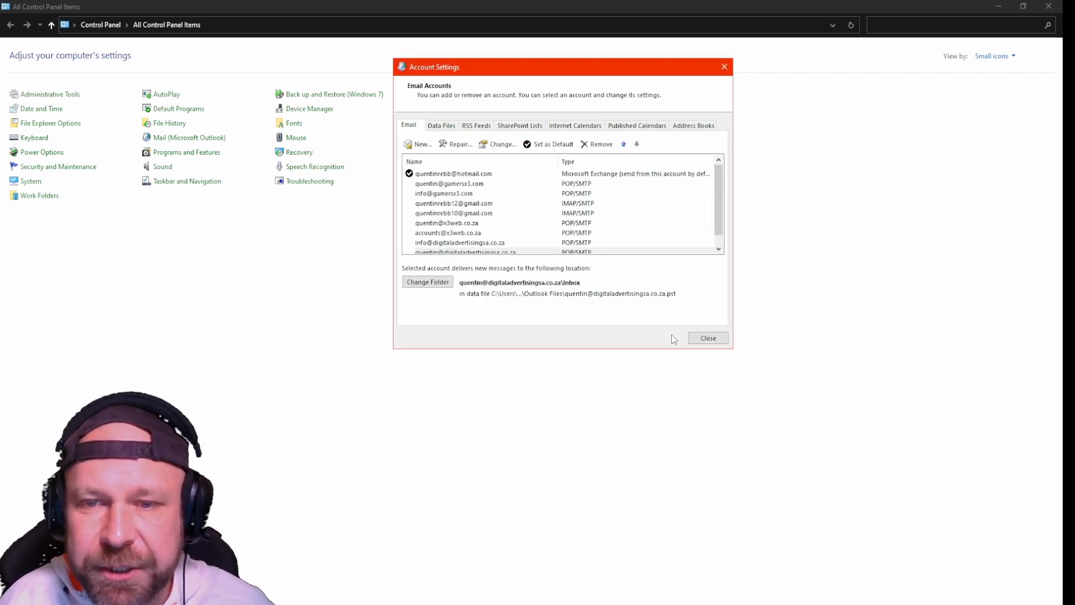
click(710, 341)
click(652, 271)
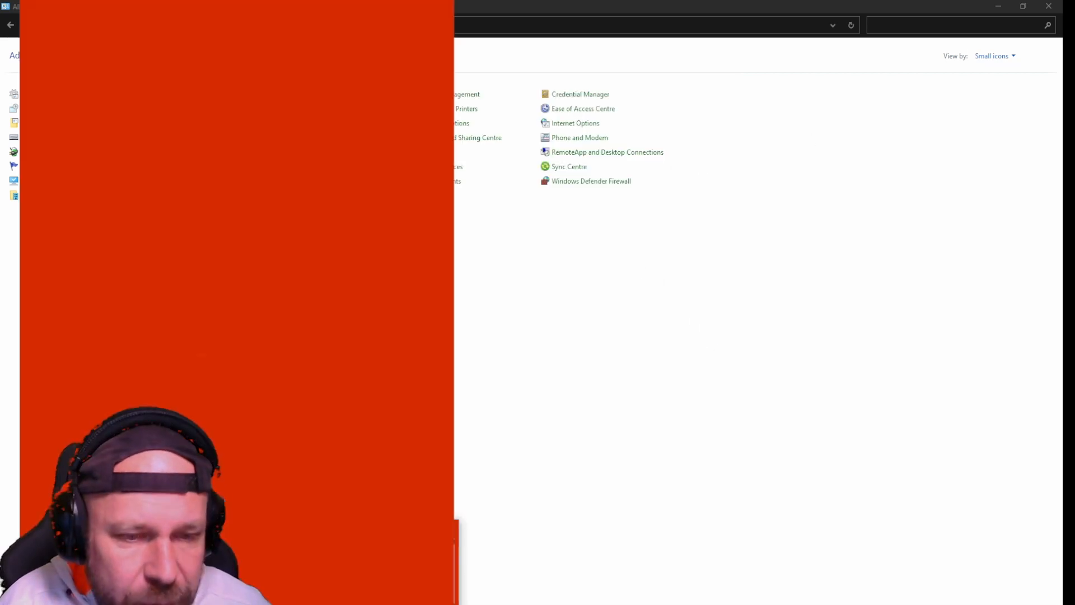
Step: Launch Outlook and collapse the default account's and other company mailbox's folders
key(super)
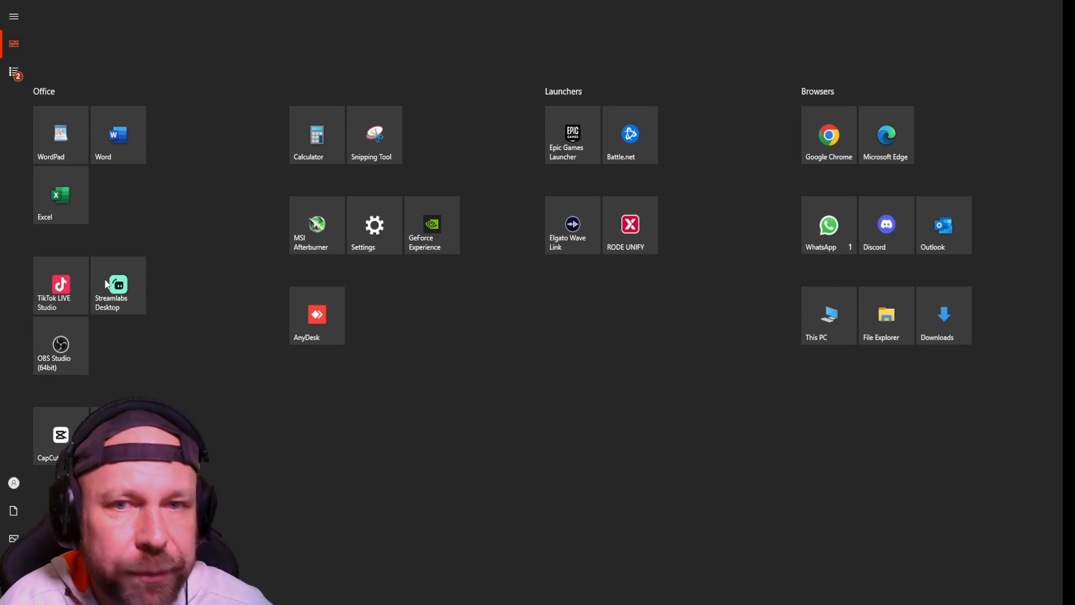
click(946, 232)
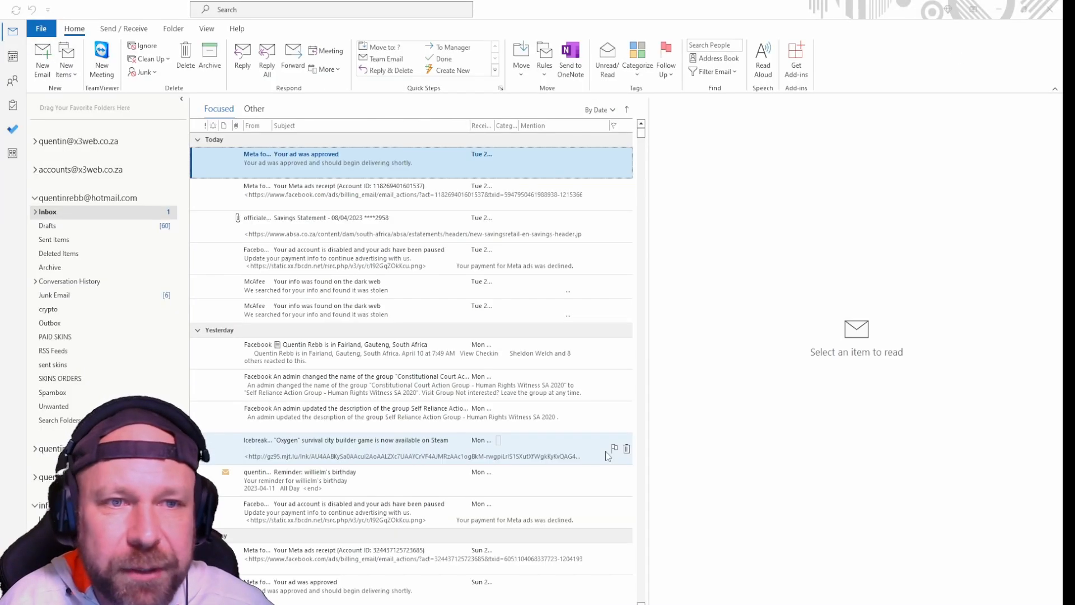
click(35, 198)
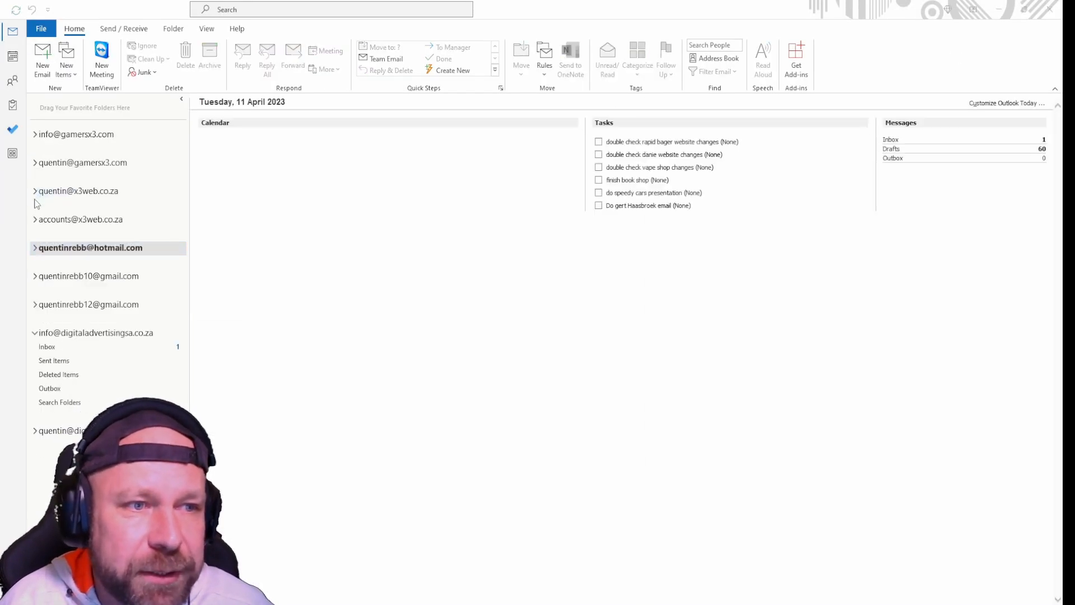
click(35, 333)
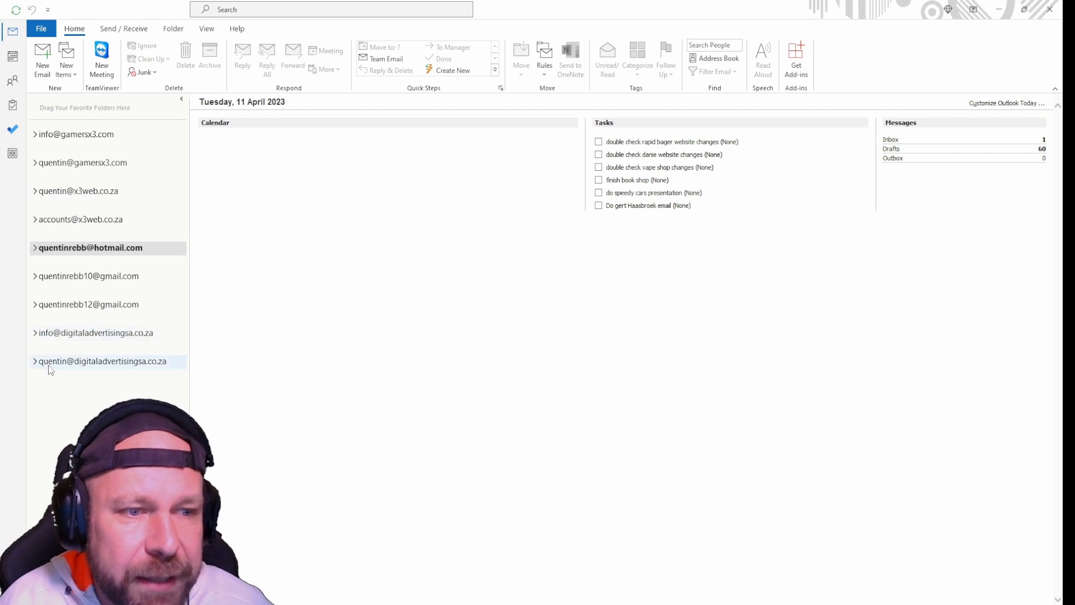
Step: Open the new mailbox's Inbox and read the Microsoft Outlook Test Message
click(35, 362)
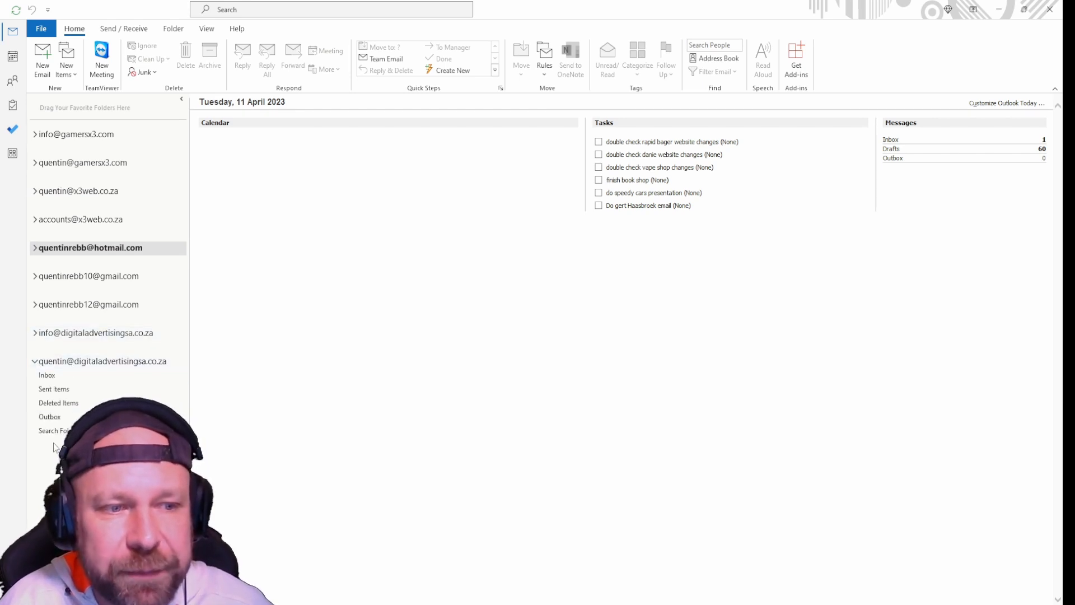
click(56, 379)
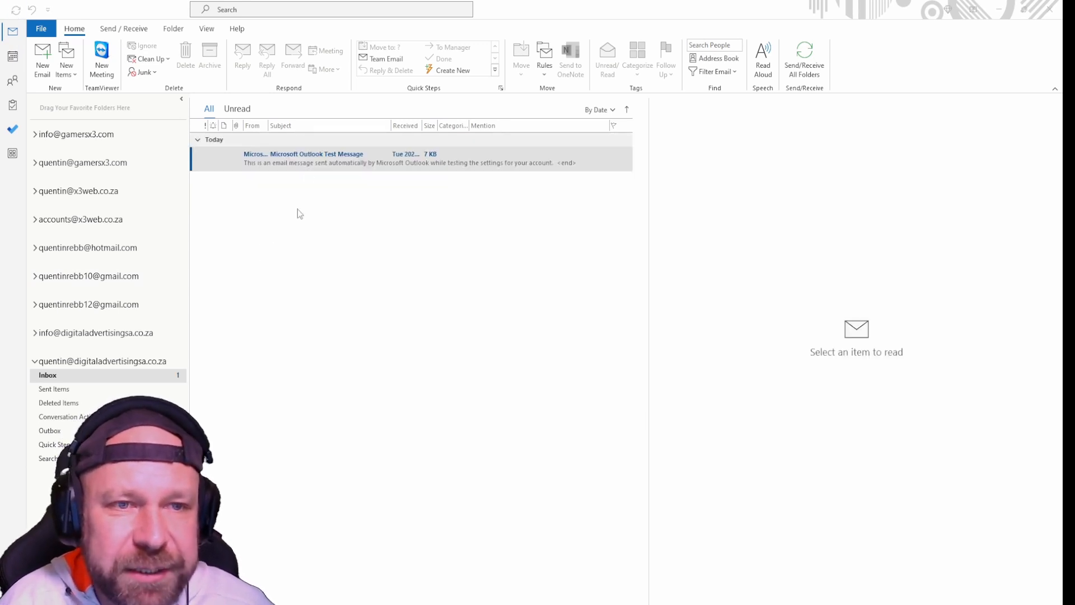
click(306, 168)
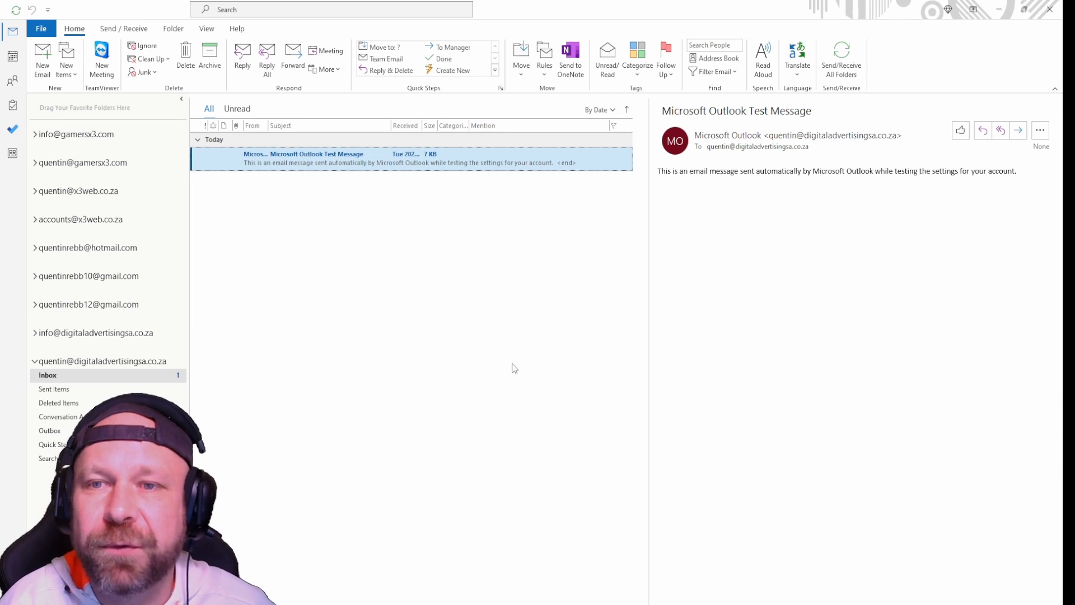